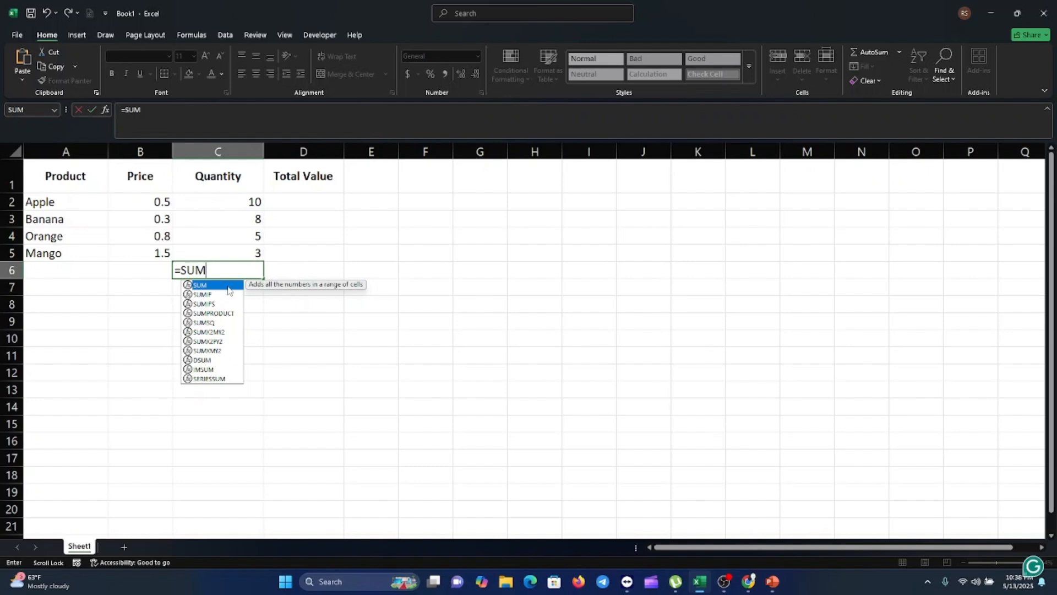
Step: Complete a SUM formula in C6 that totals the quantities in C2:C5
double_click(228, 290)
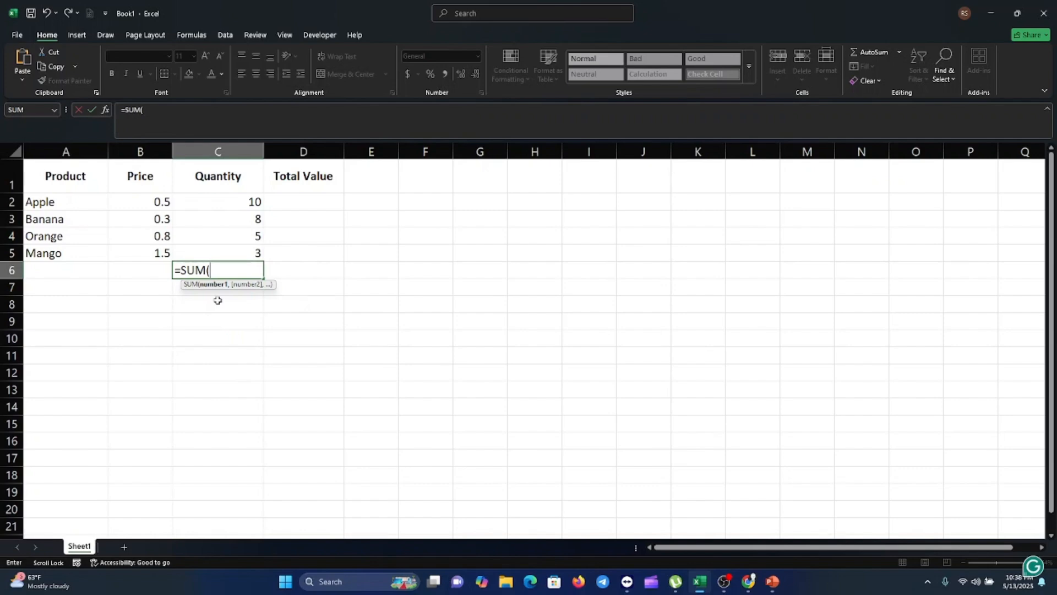
drag(243, 202, 248, 251)
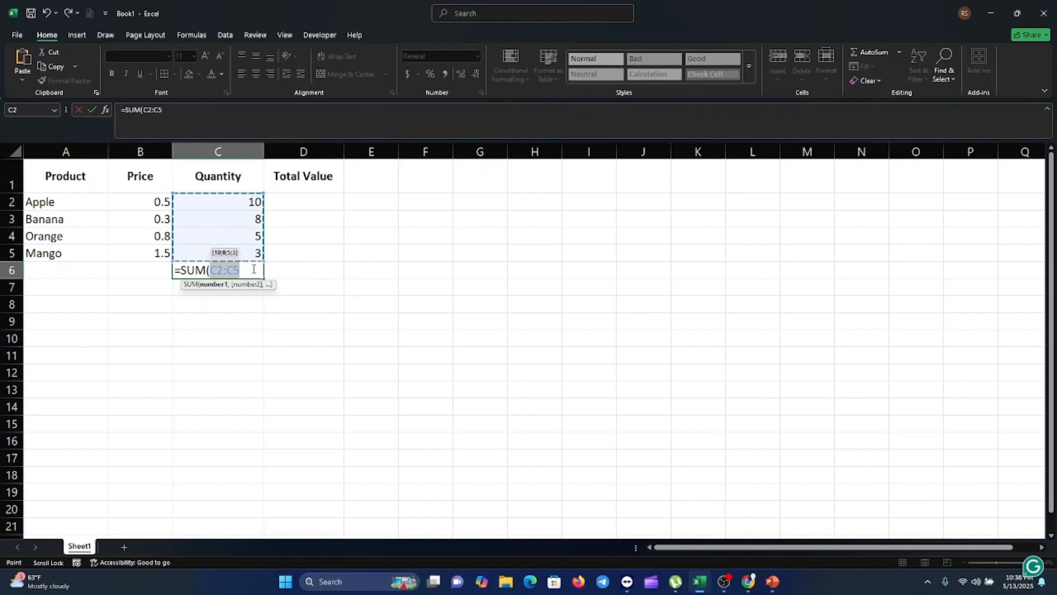
text())
key(Return)
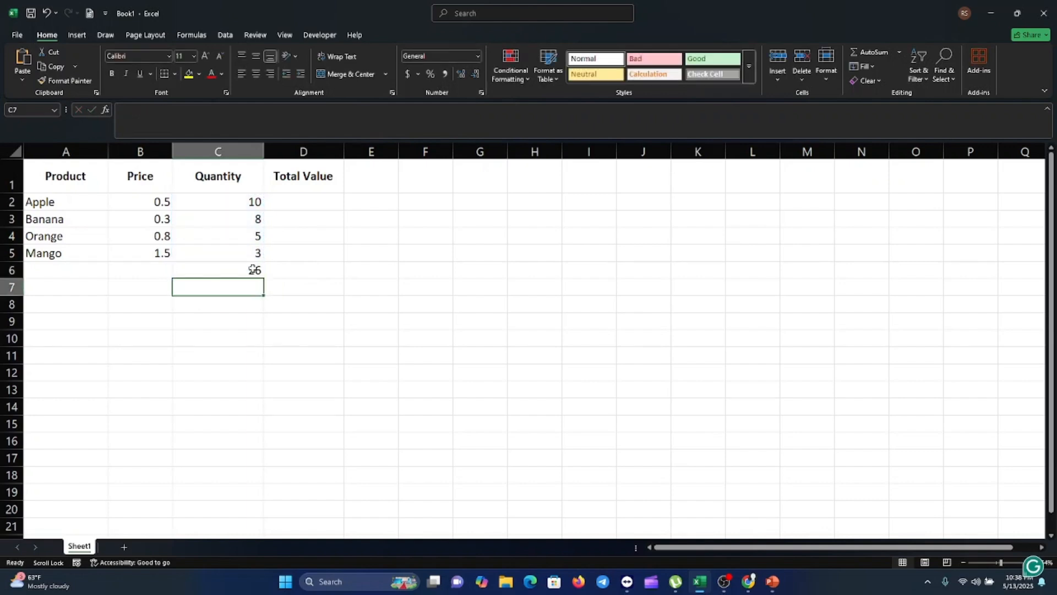
Step: Inspect the SUM formula in C6 by opening it for editing and leaving it unchanged
click(225, 269)
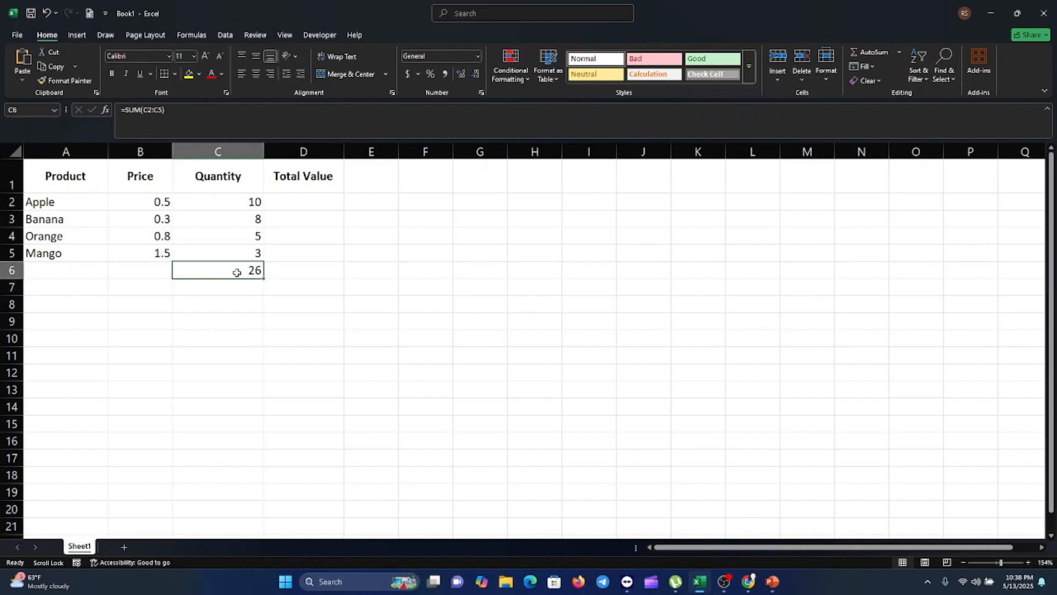
click(174, 113)
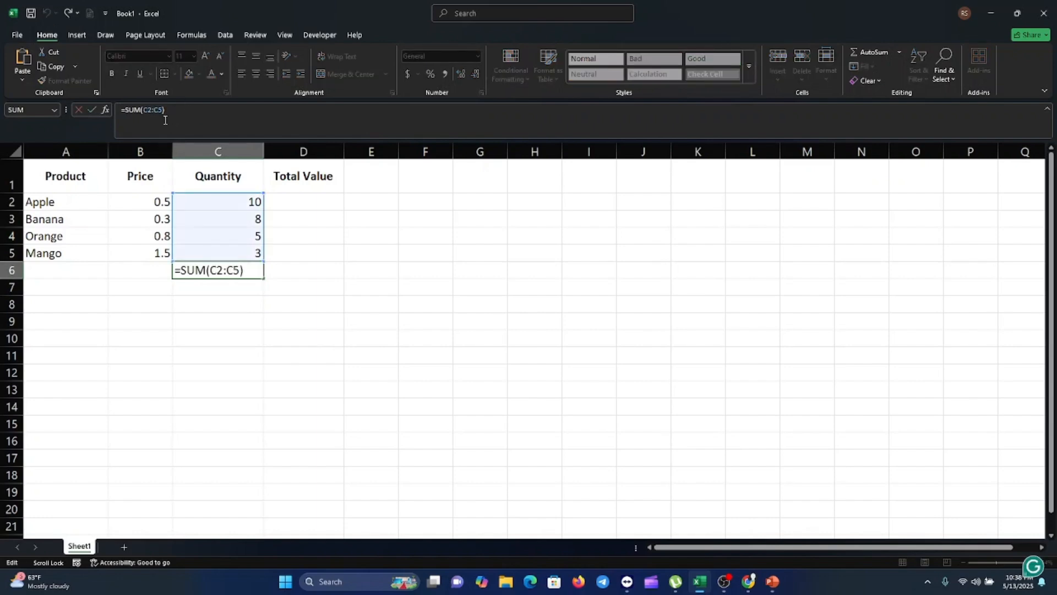
click(242, 275)
click(218, 301)
click(236, 272)
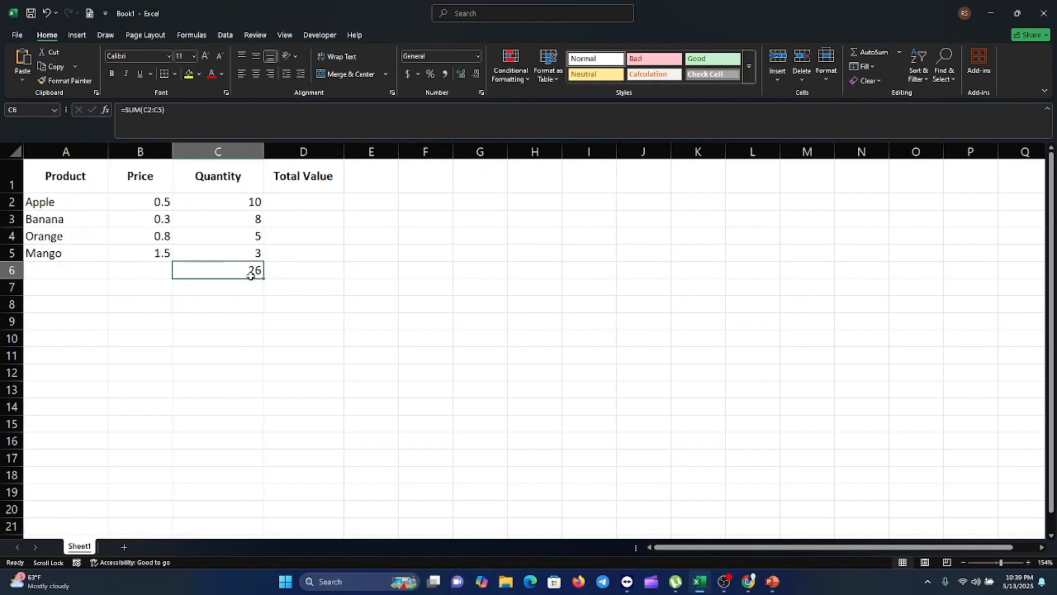
Step: Change Orange's quantity in C4 to 15 and check the total in C6
double_click(256, 237)
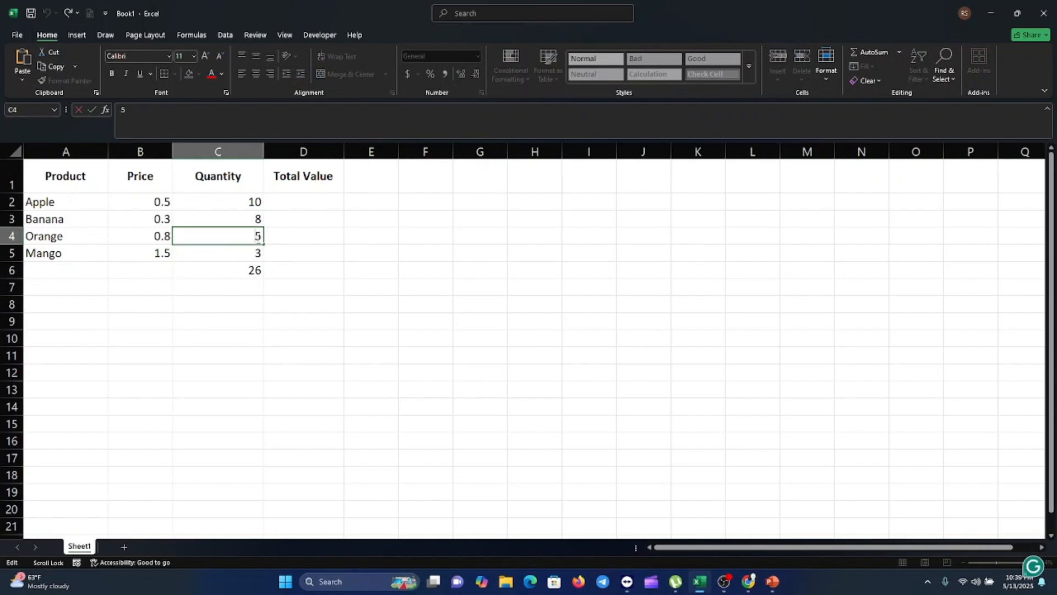
text(15)
key(Delete)
key(Return)
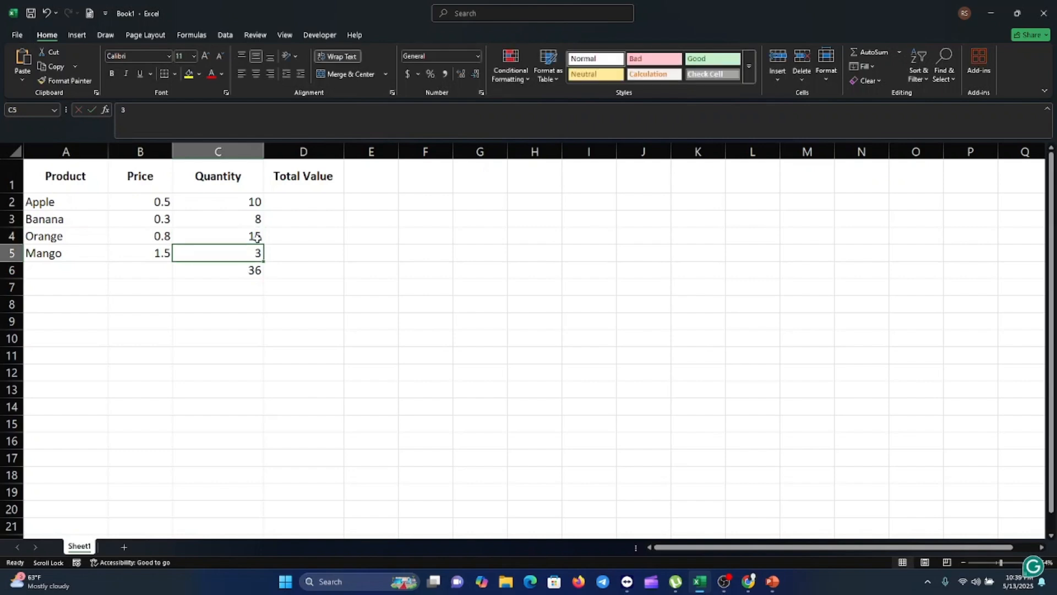
click(243, 273)
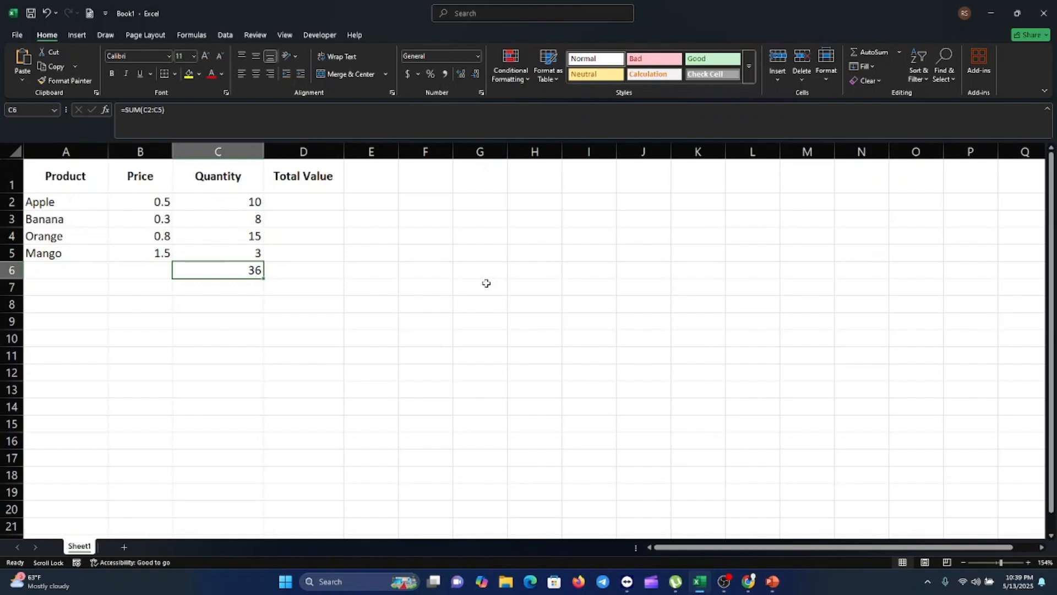
Step: Enter the numbers 10 in H7 and 20 in H8
click(533, 289)
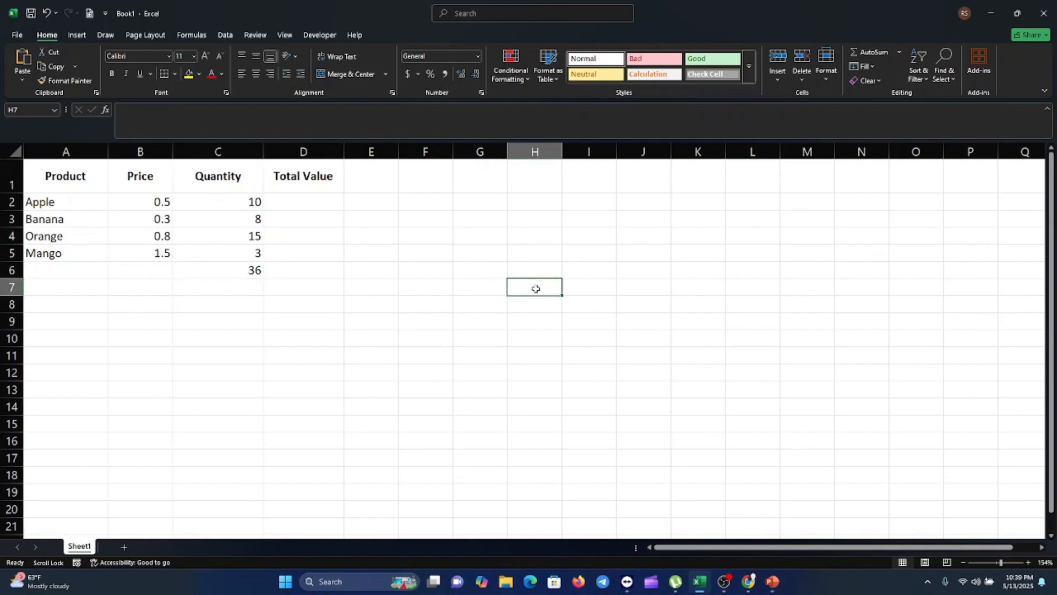
text(10)
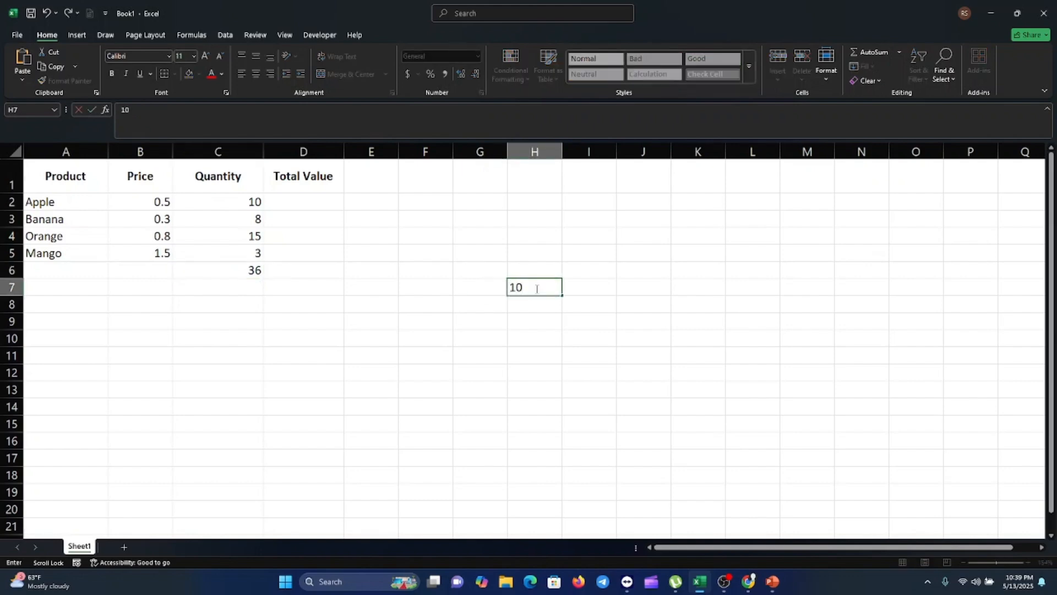
key(Return)
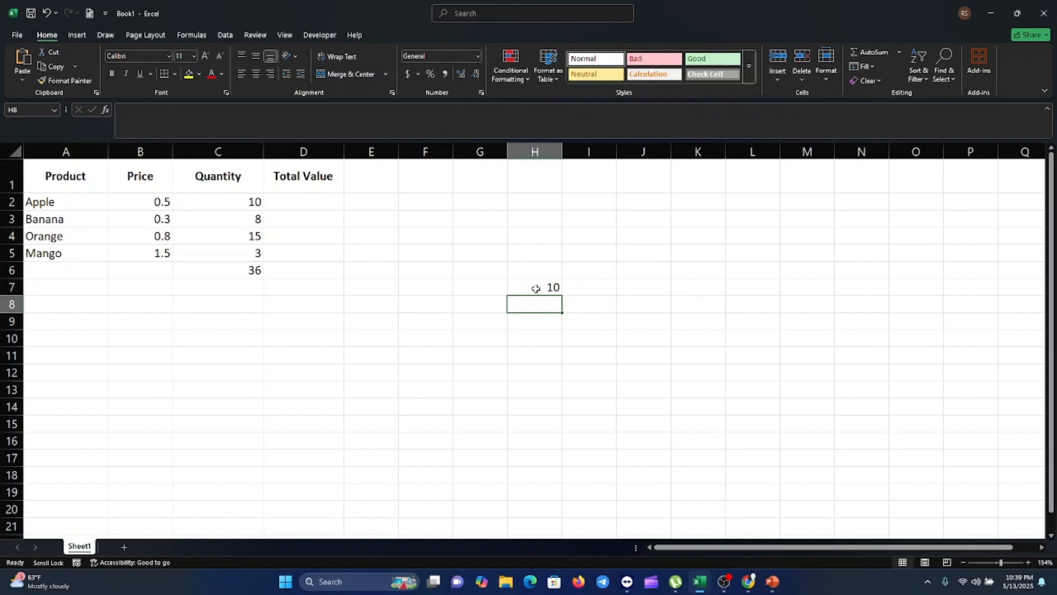
text(20)
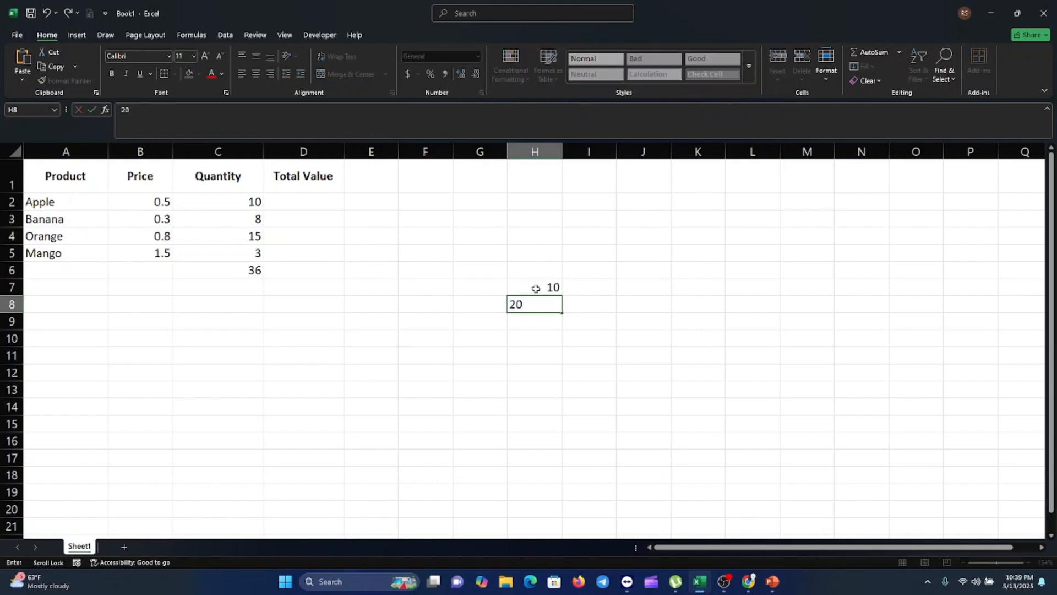
key(Return)
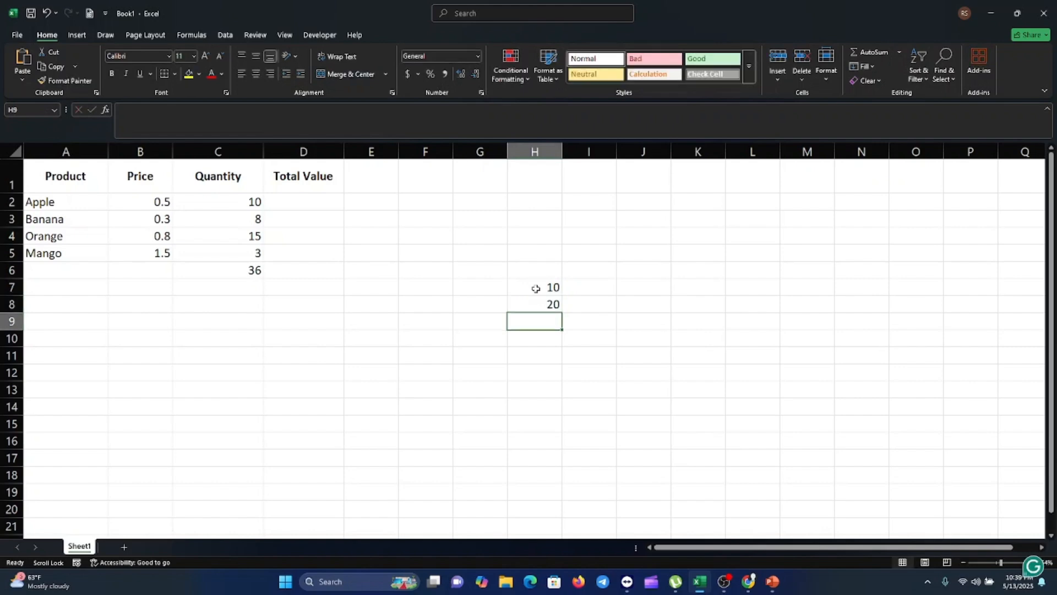
Step: Label cell G9 as Answer
click(479, 325)
text(Amswer)
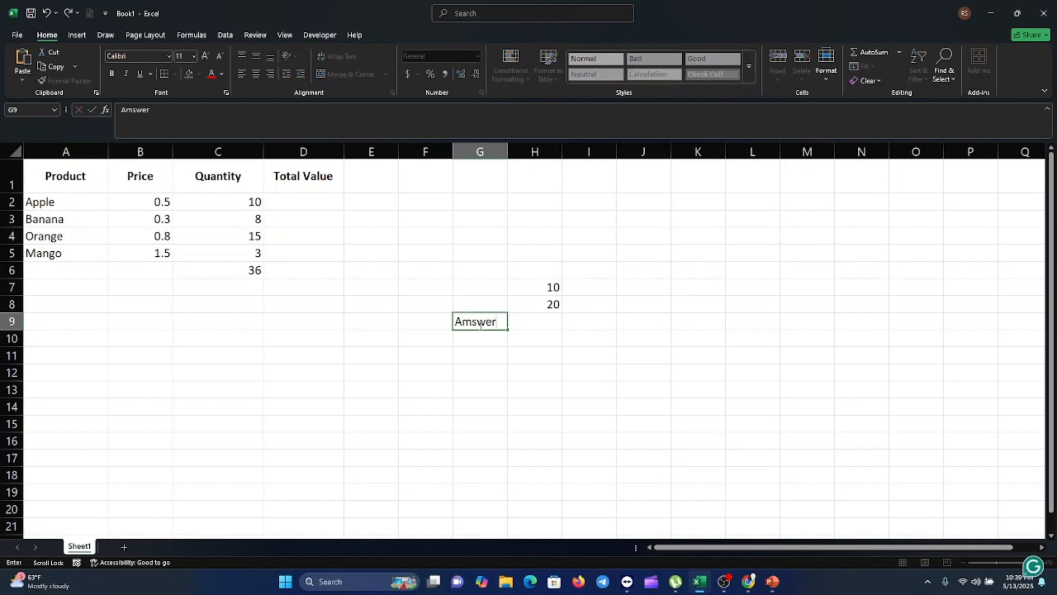
key(BackSpace)
key(BackSpace)
key(BackSpace)
key(BackSpace)
key(BackSpace)
text(nswer)
Step: Enter a formula in H9 that adds H7 and H8
click(552, 324)
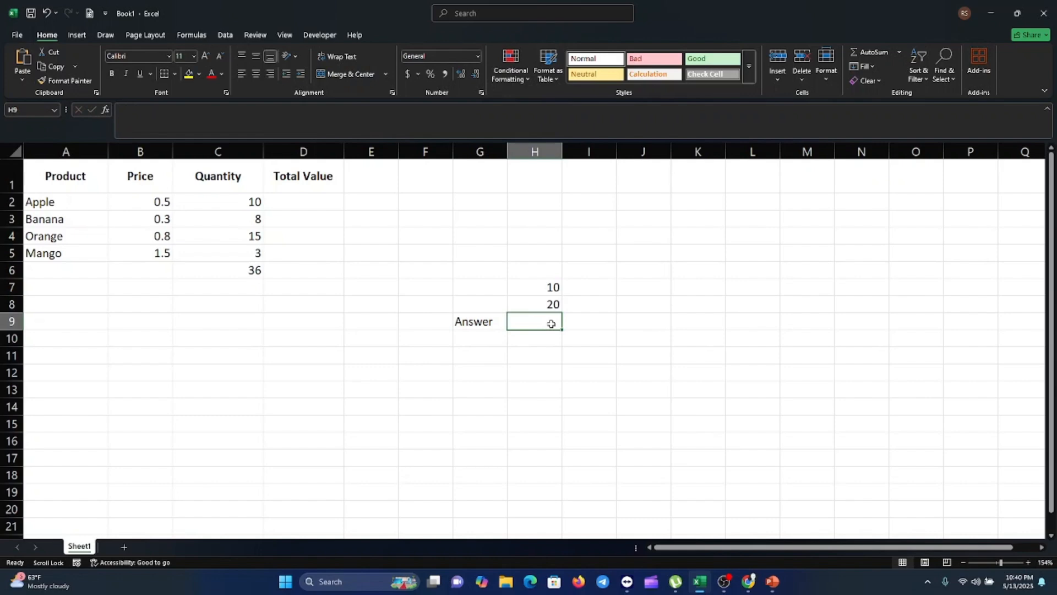
text(=)
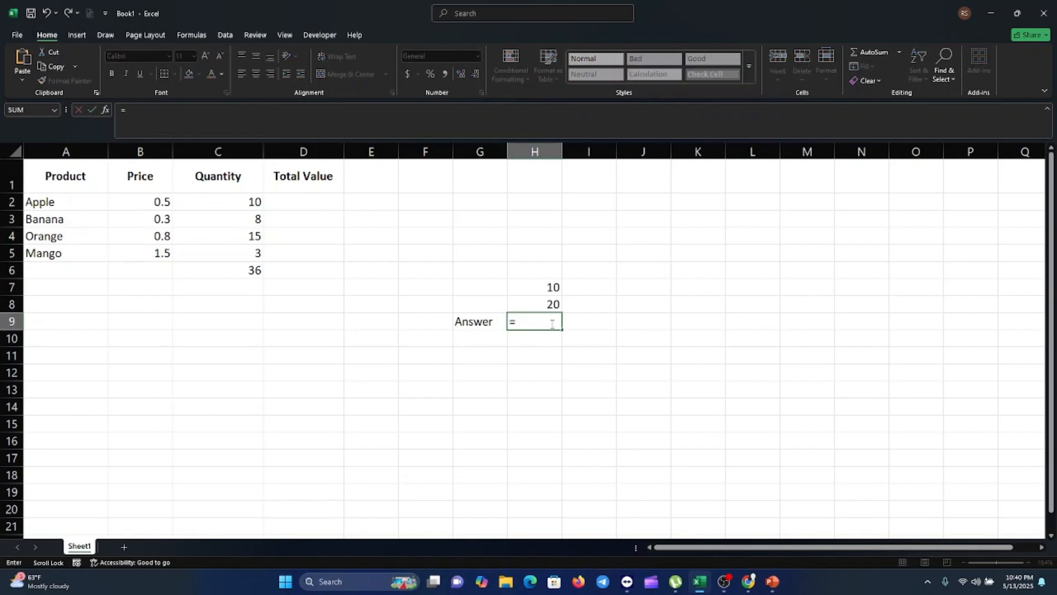
click(558, 284)
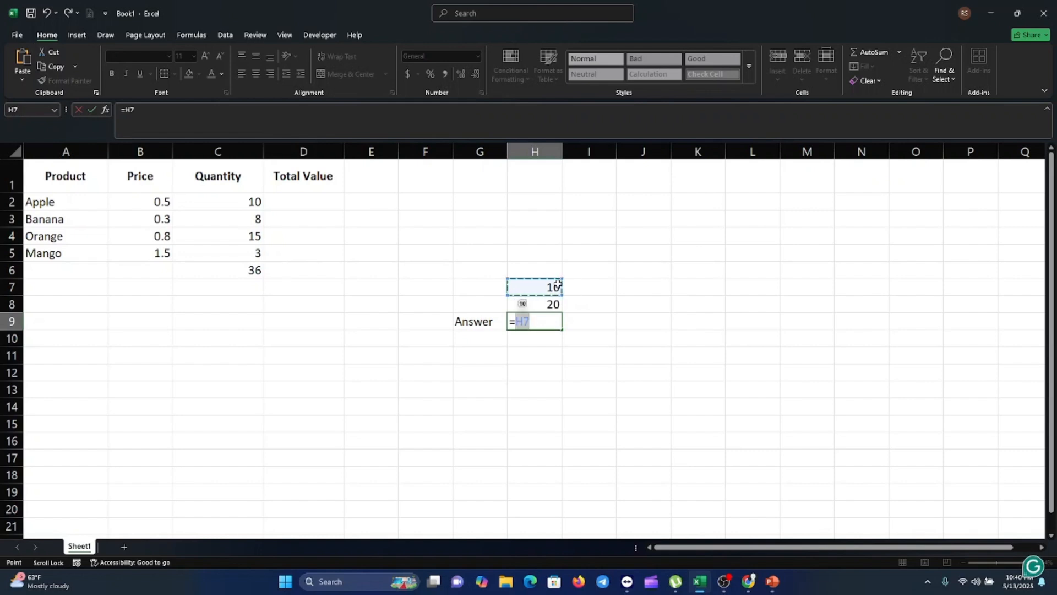
text(+)
click(549, 304)
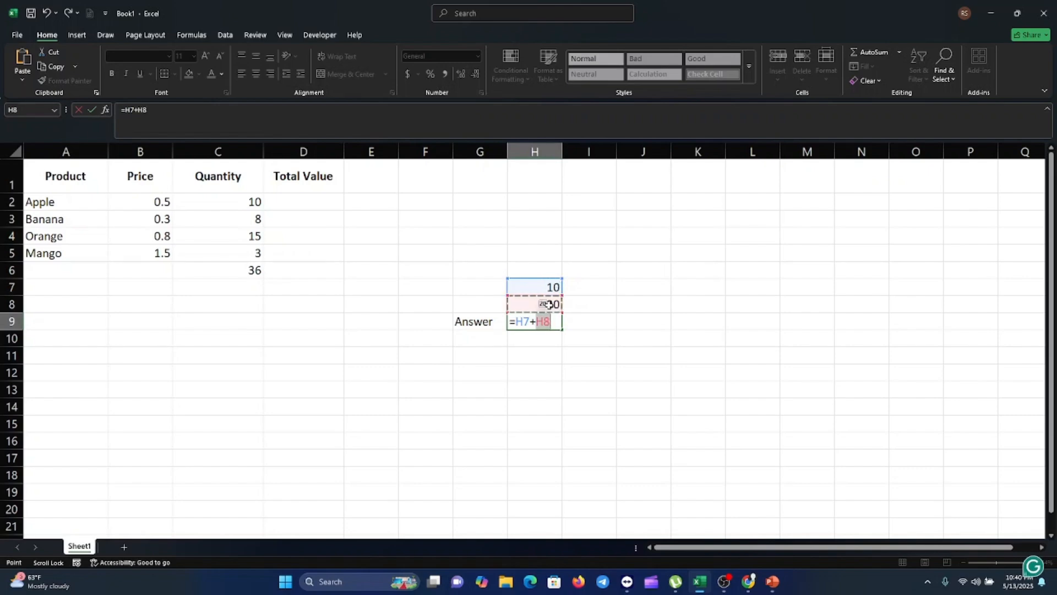
key(Return)
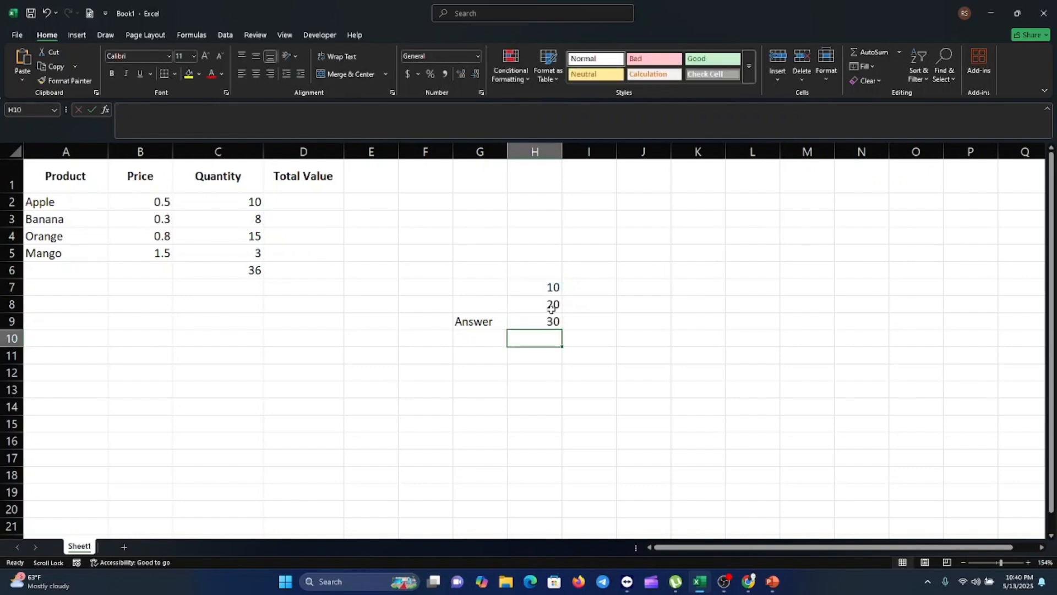
click(554, 321)
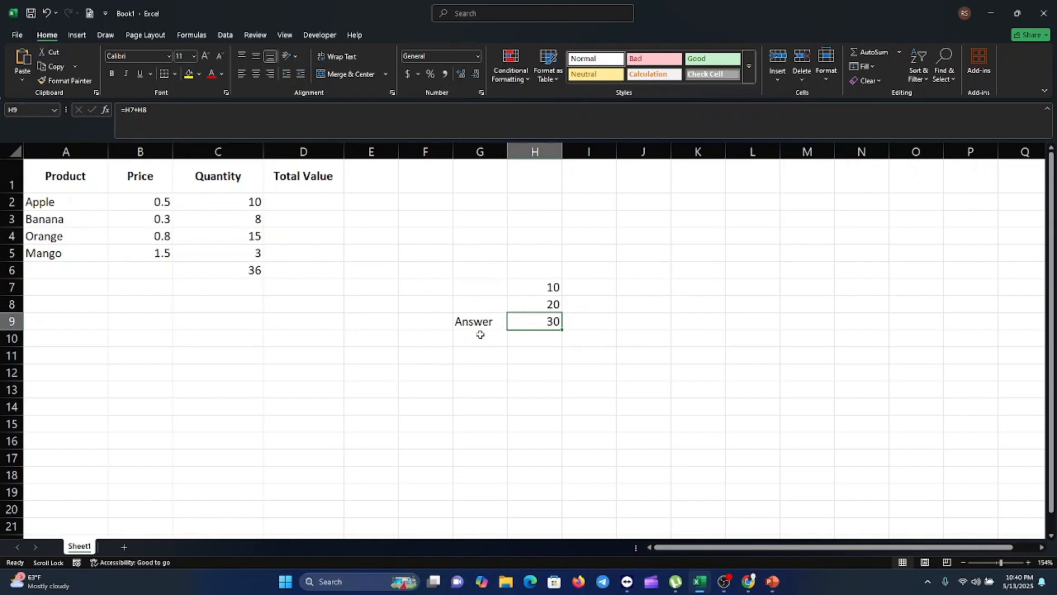
Step: Enter a formula in E2 that subtracts C5 from C2
key(alt+Tab)
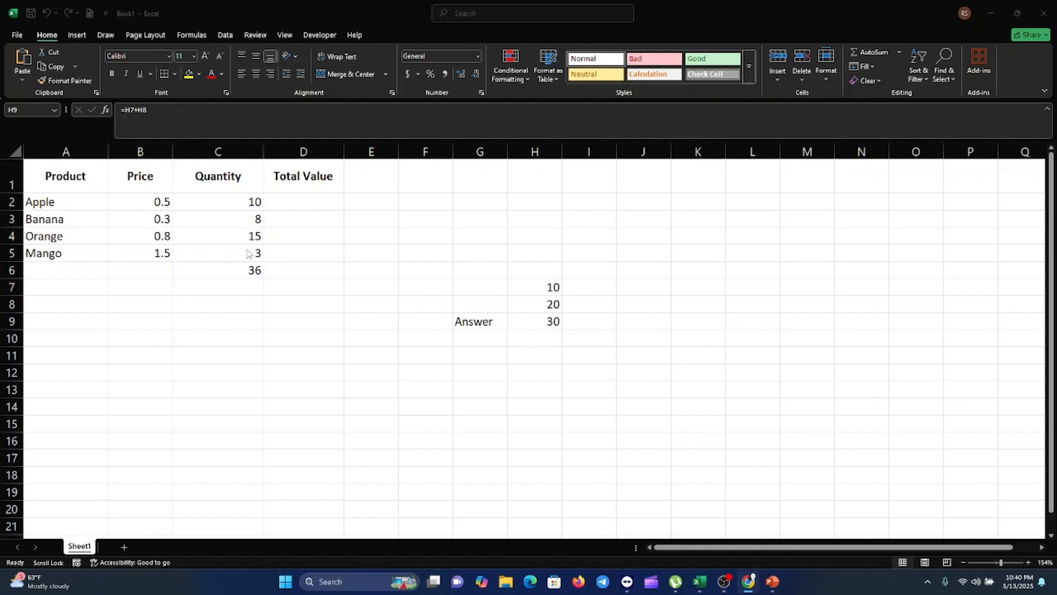
click(252, 204)
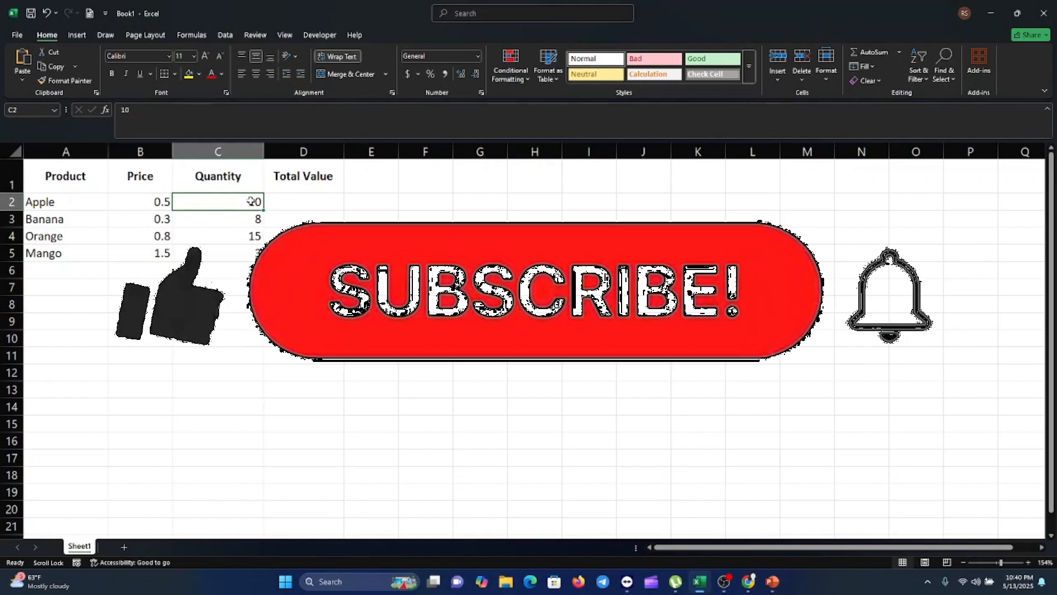
click(366, 199)
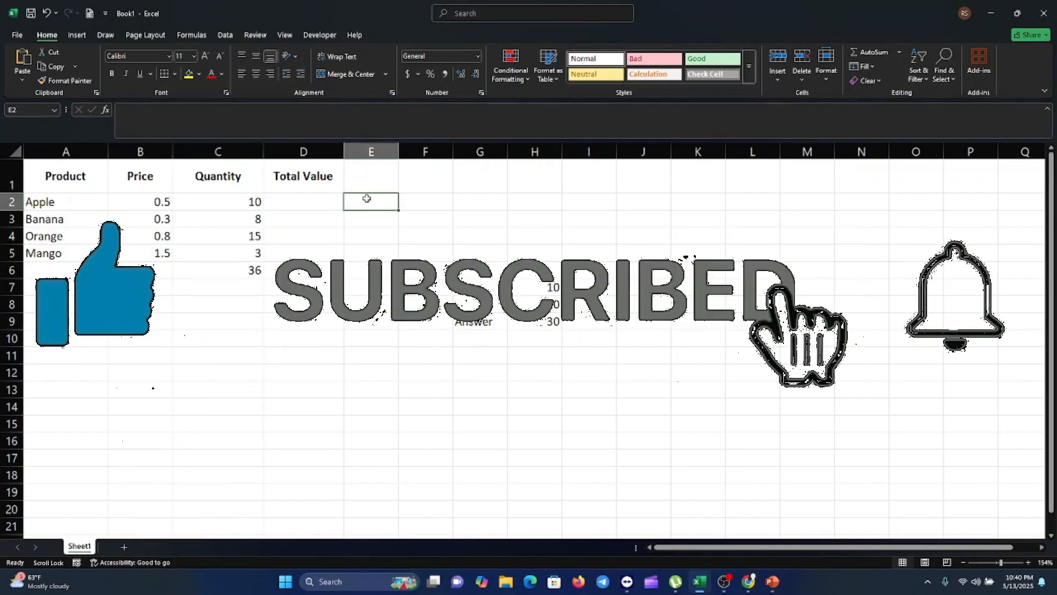
text(=)
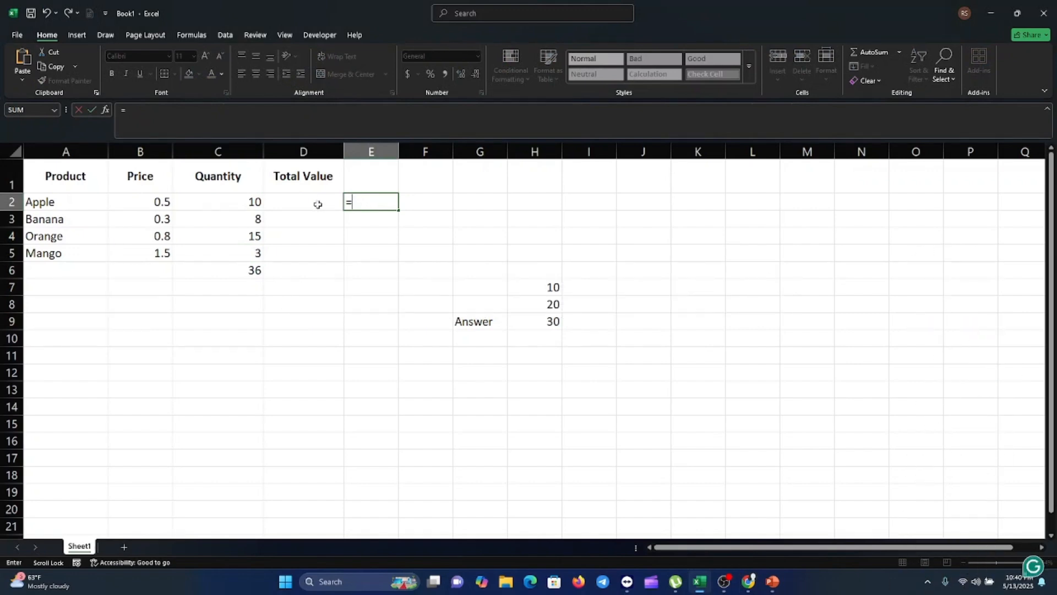
click(250, 203)
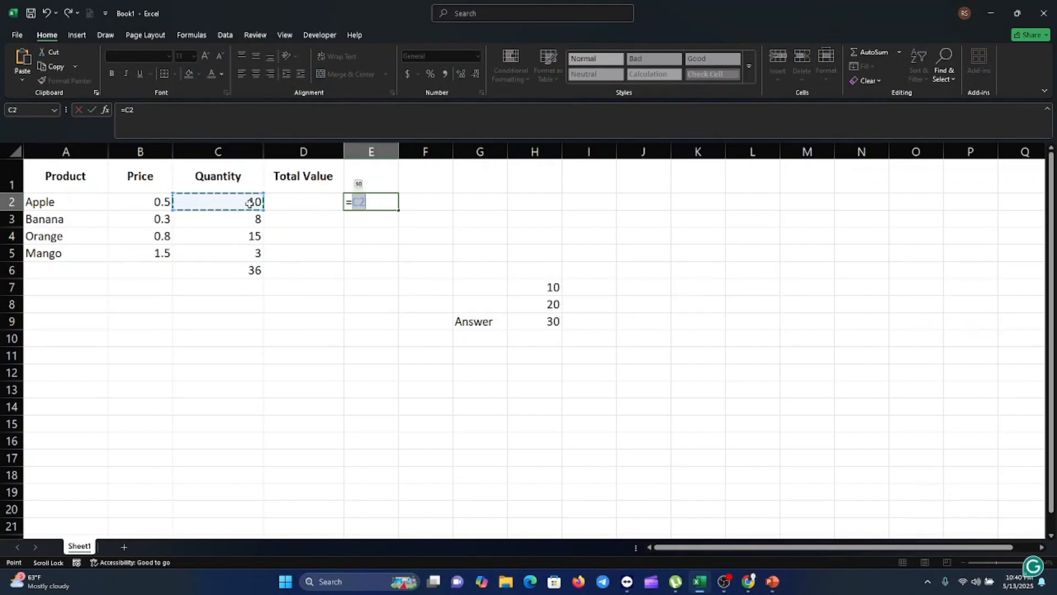
text(-)
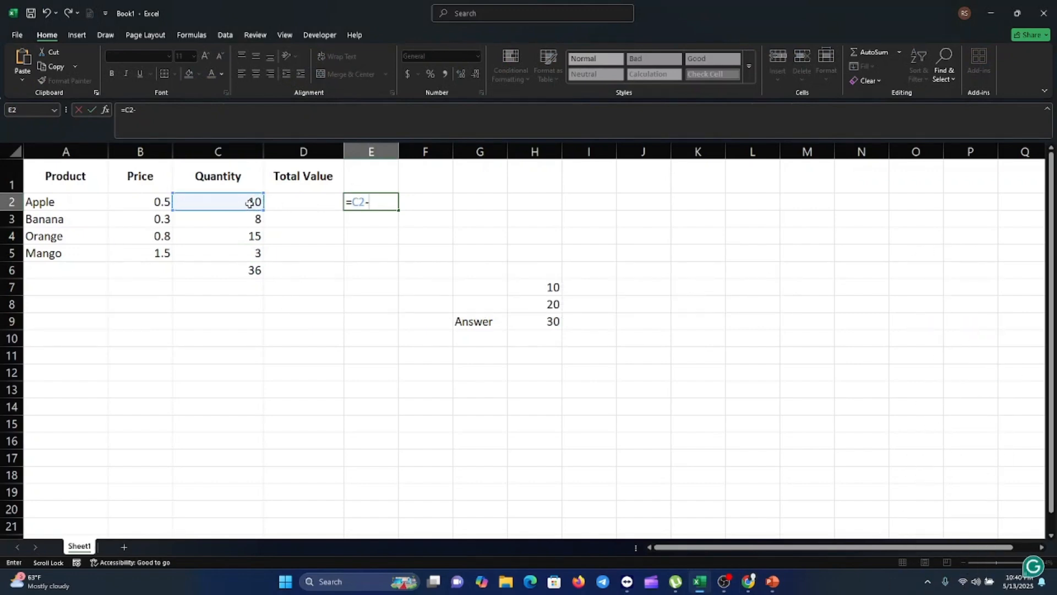
click(248, 257)
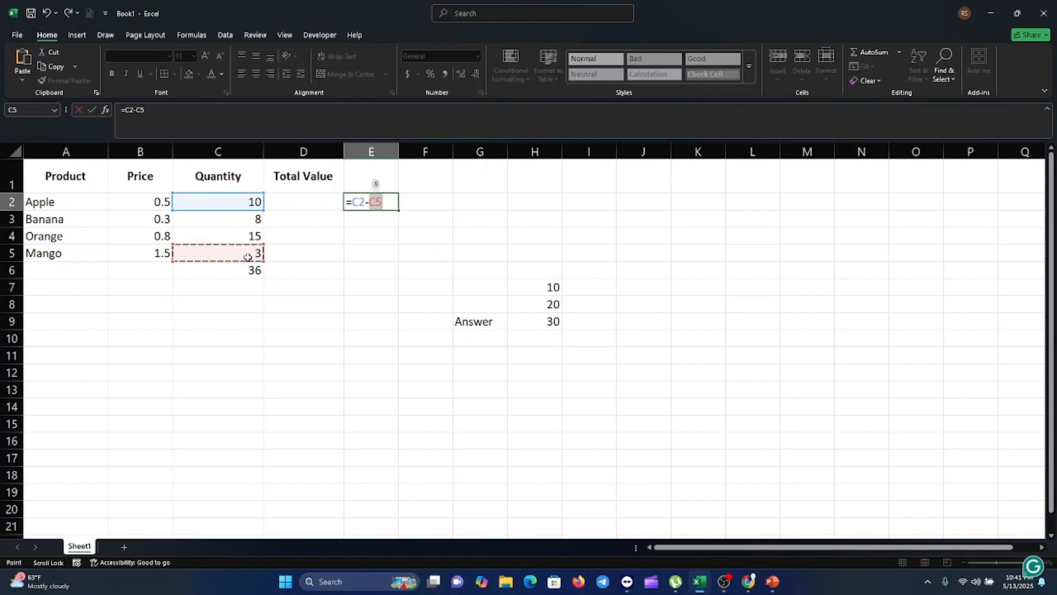
key(Return)
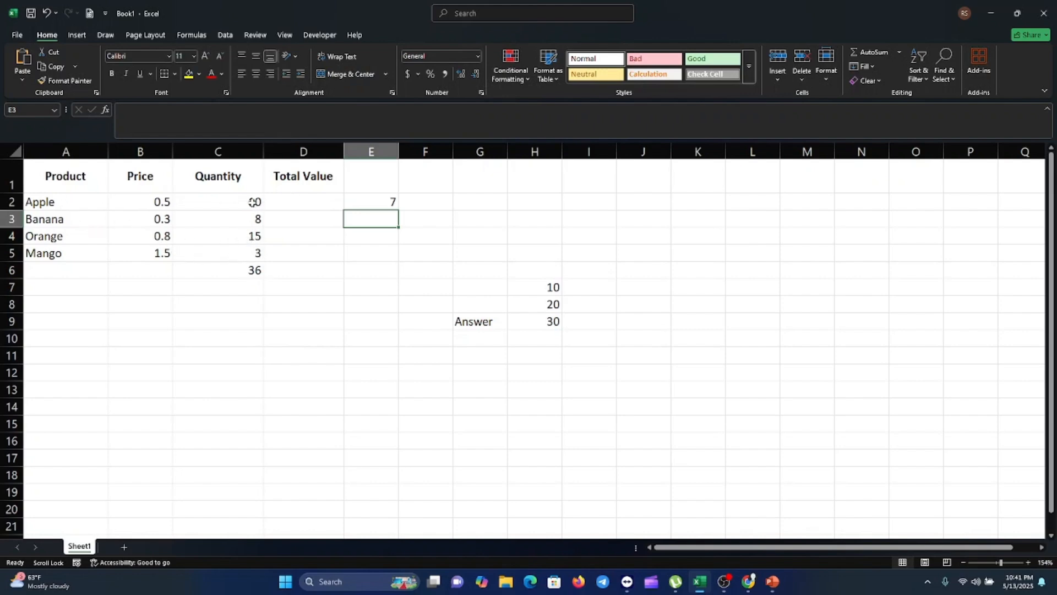
click(392, 202)
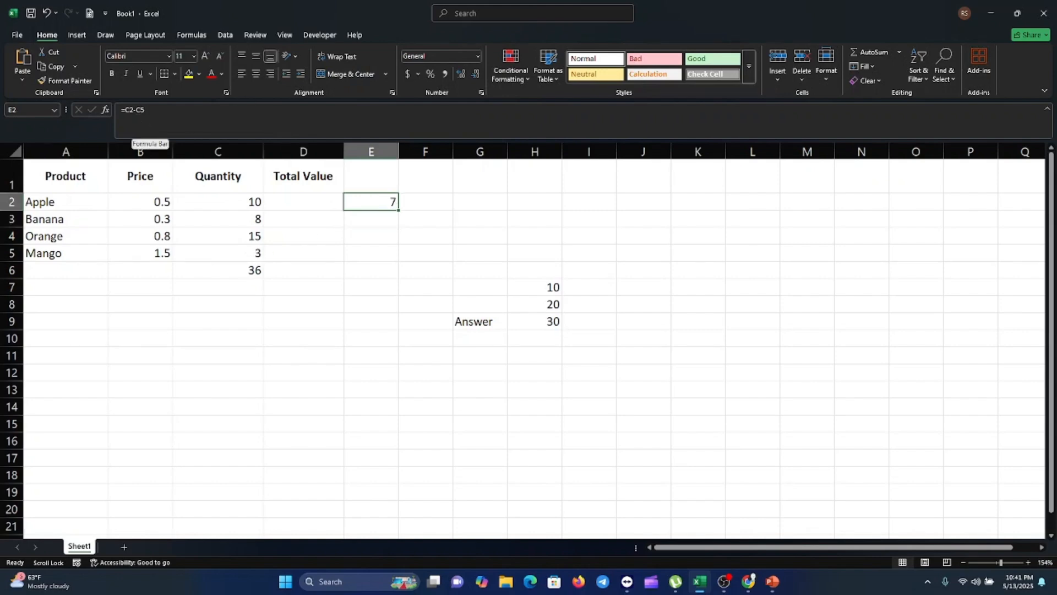
Step: Try a formula in D2 that multiplies B2 by C2, then undo it
key(alt+Tab)
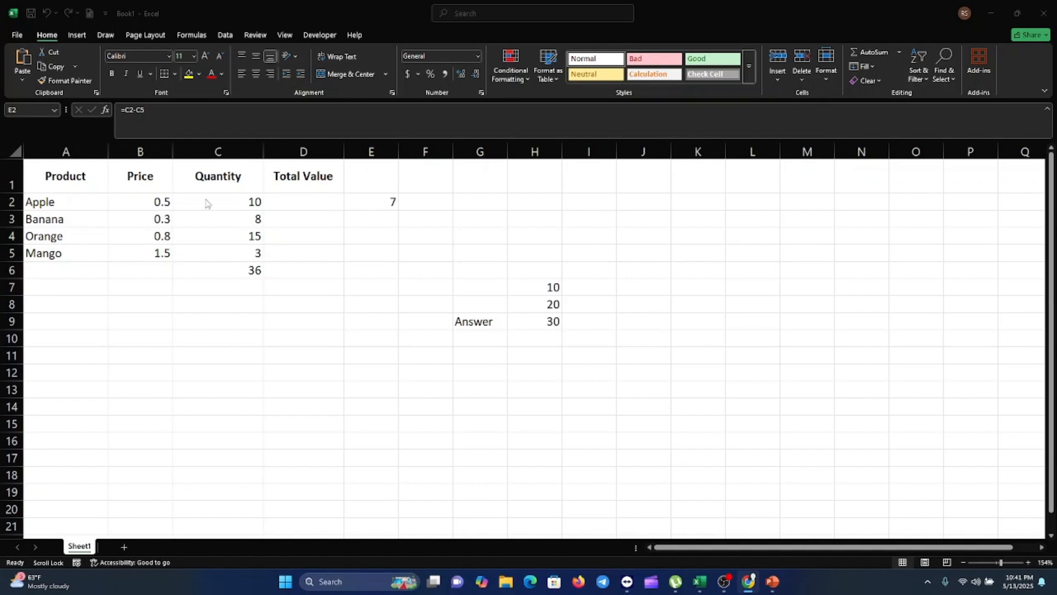
click(161, 202)
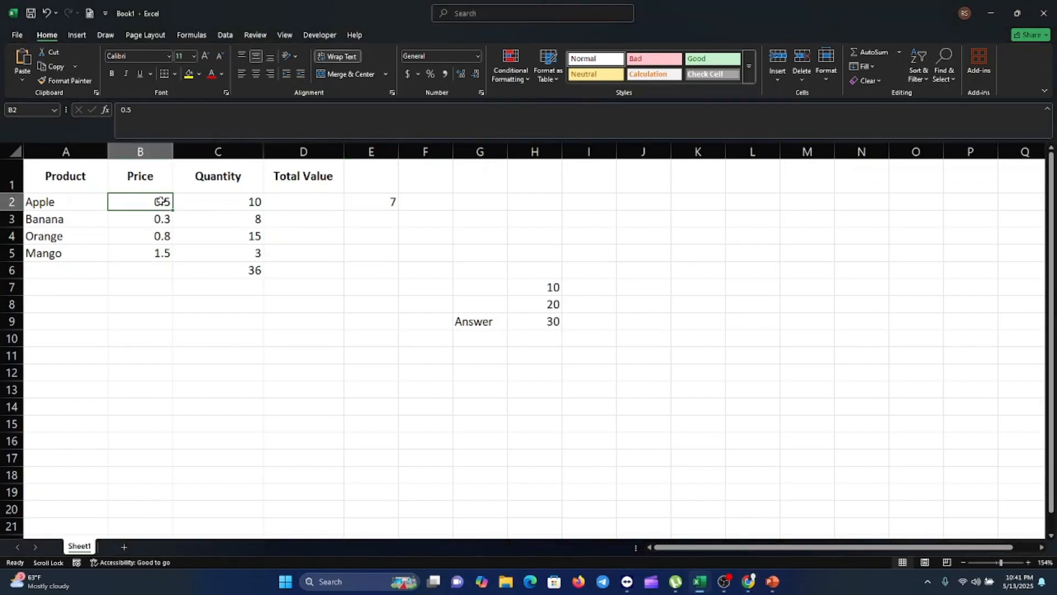
click(246, 202)
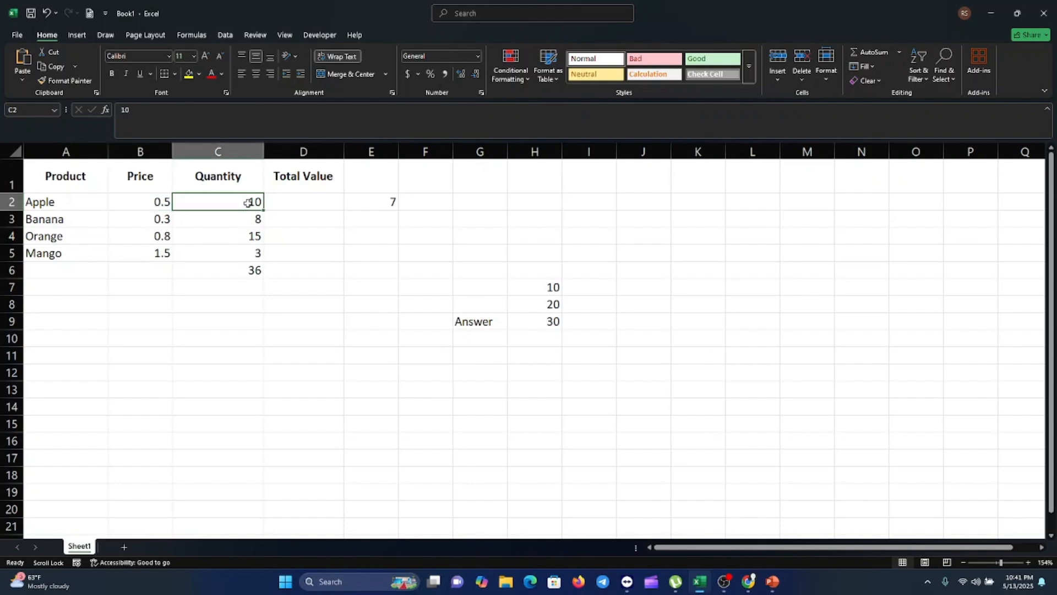
click(301, 202)
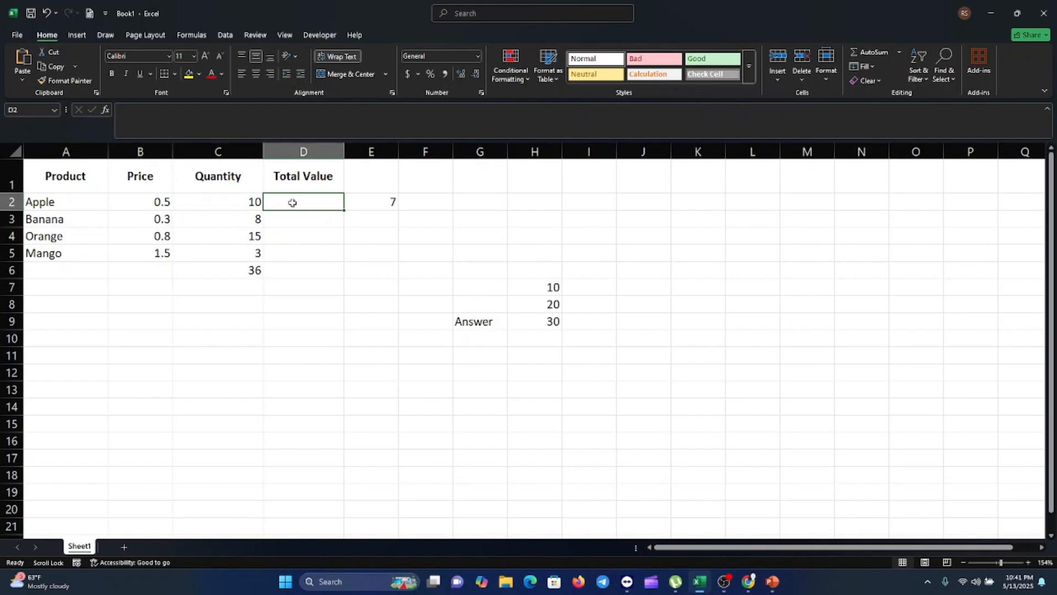
text(=)
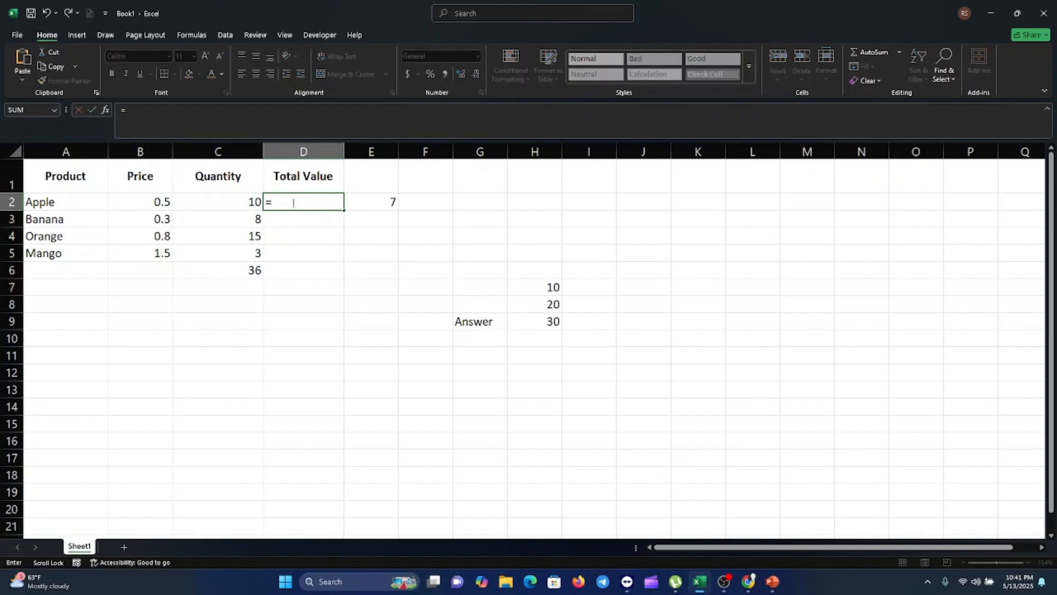
click(158, 202)
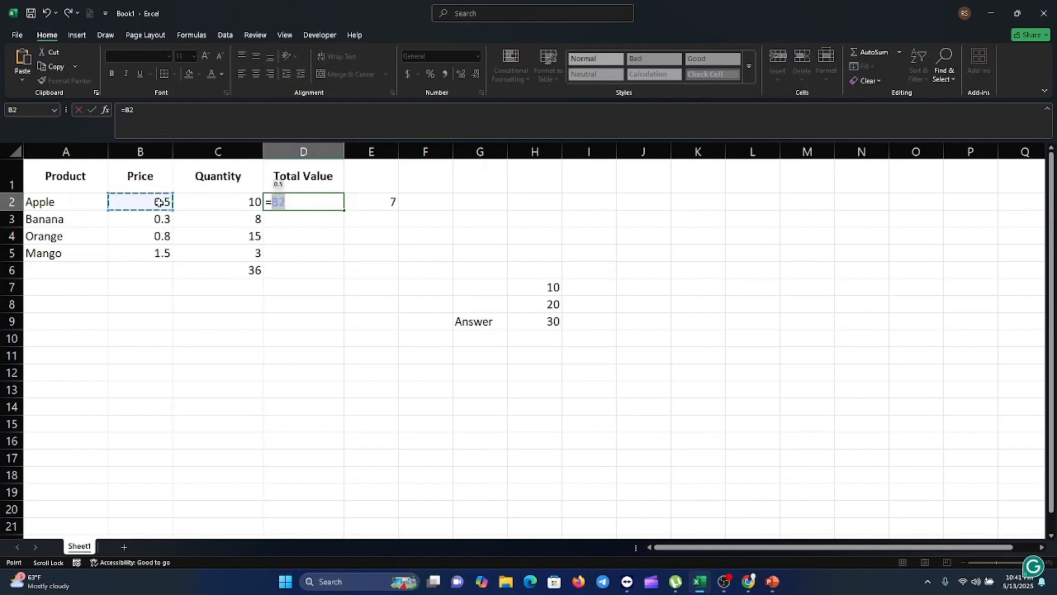
text(*)
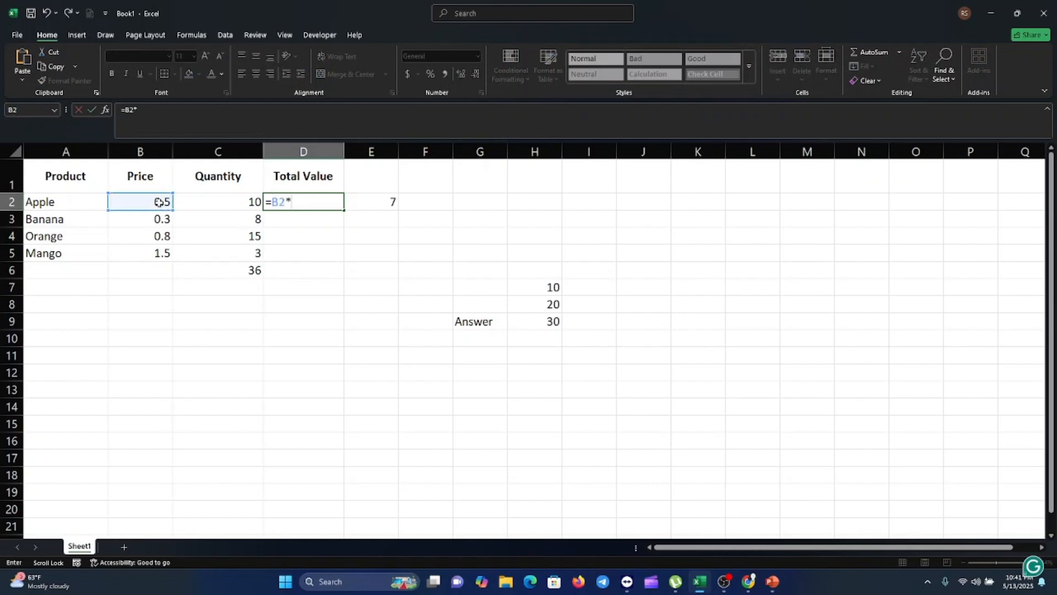
click(251, 205)
key(Return)
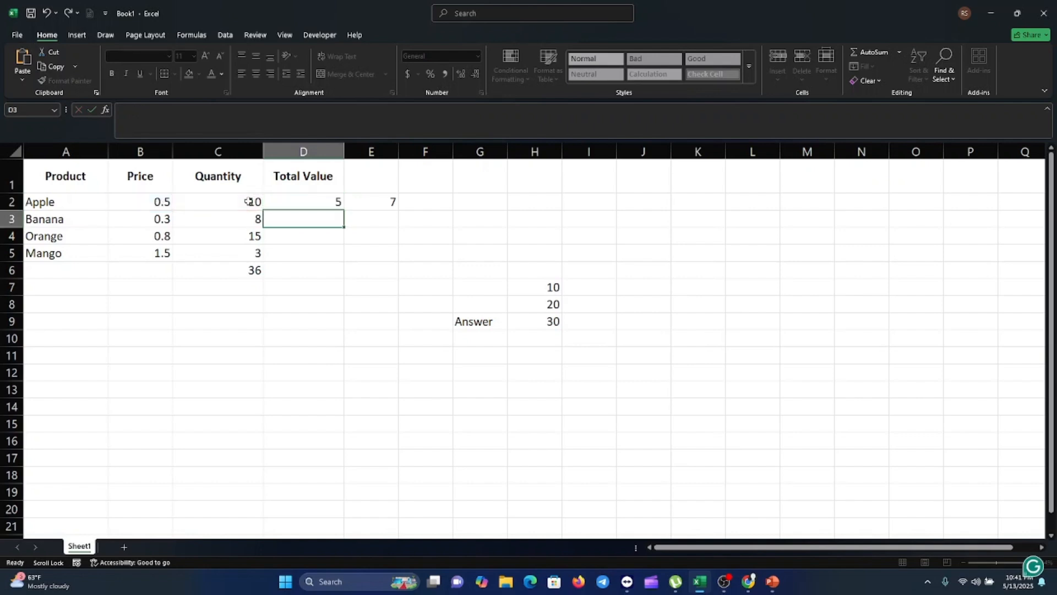
click(330, 204)
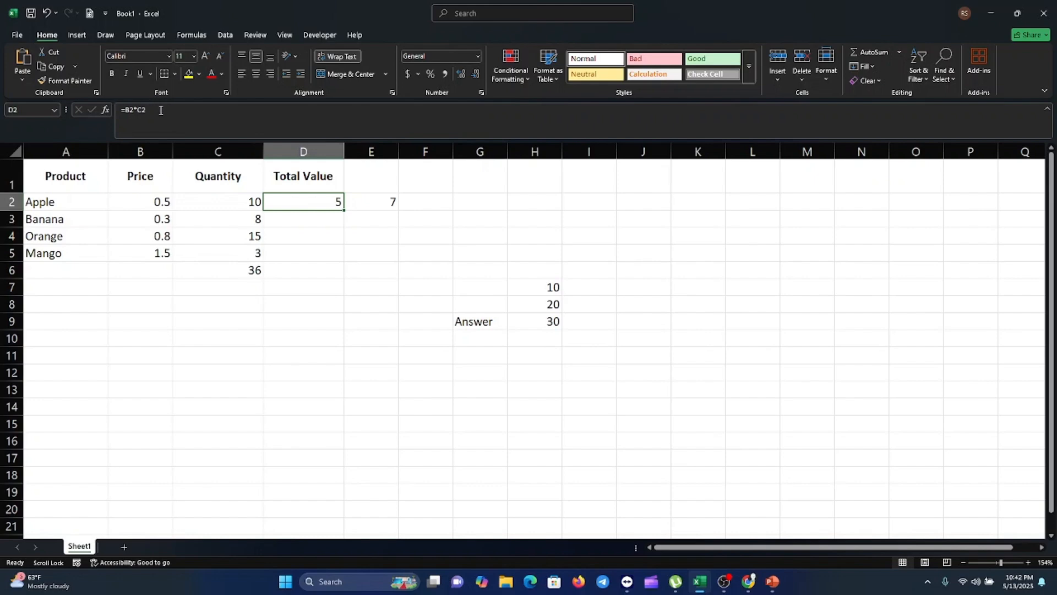
key(ctrl+z)
Step: Enter a PRODUCT formula in D2 over the range B2:C2
text(=)
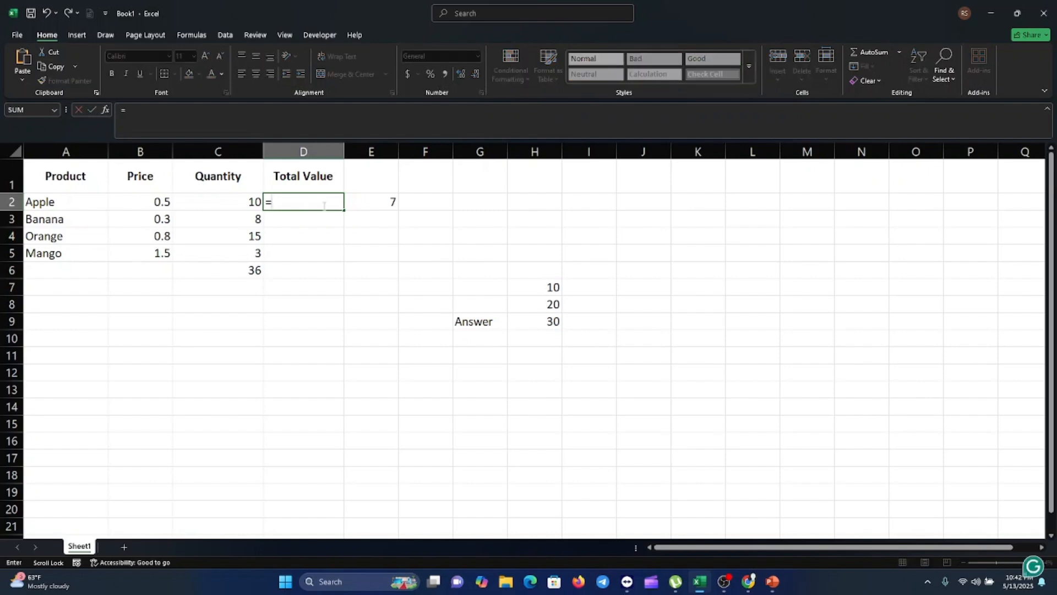
text(Por)
key(BackSpace)
key(BackSpace)
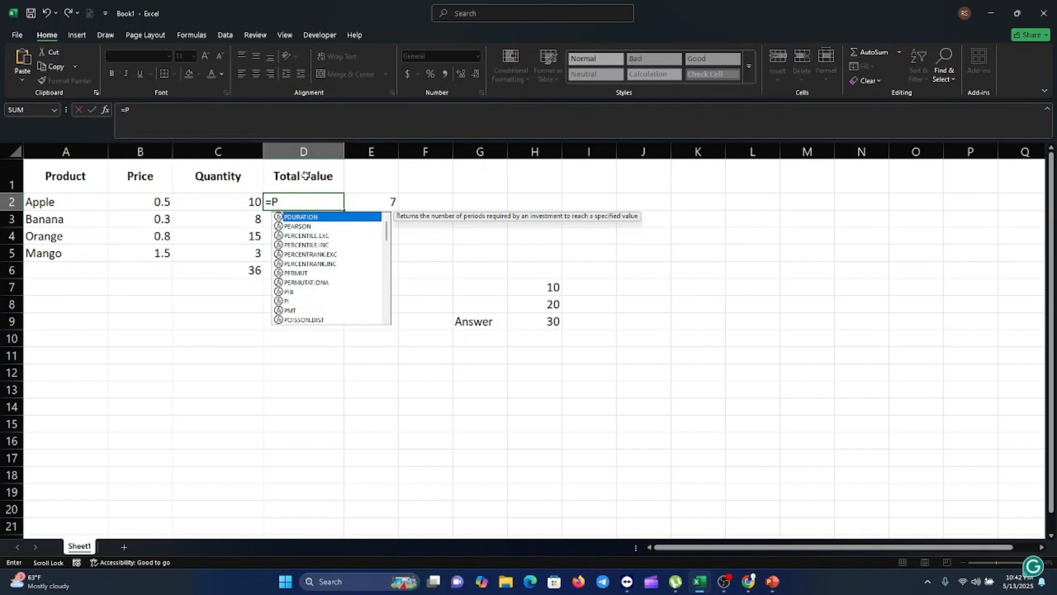
text(ro)
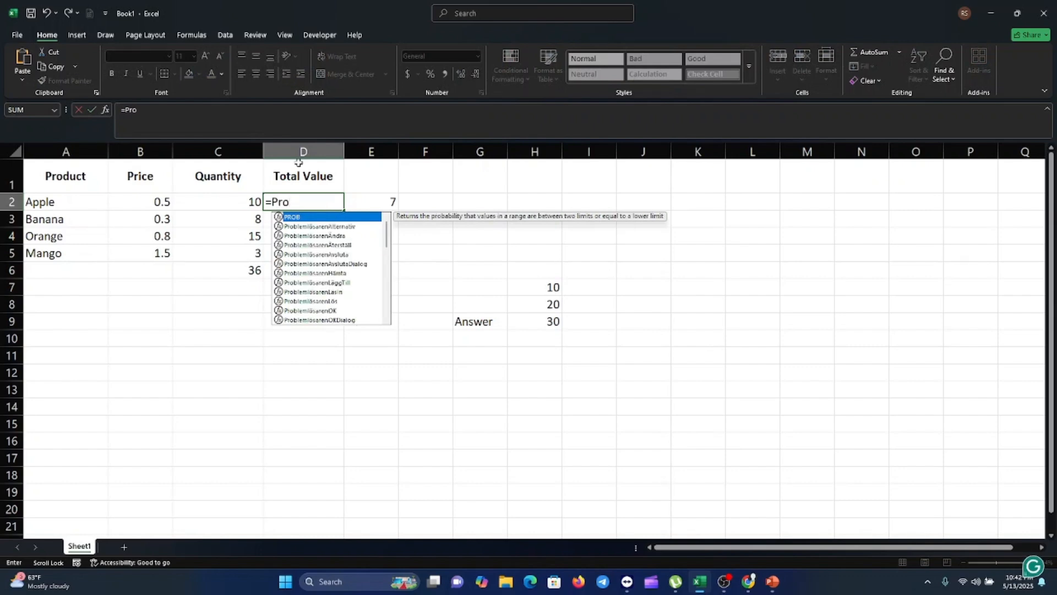
text(duct)
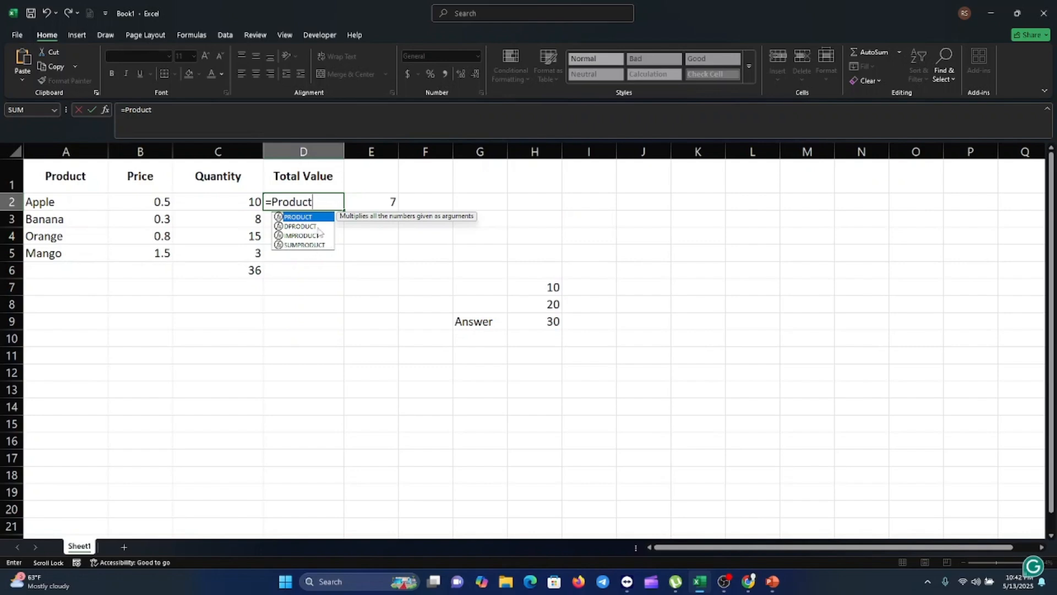
double_click(312, 217)
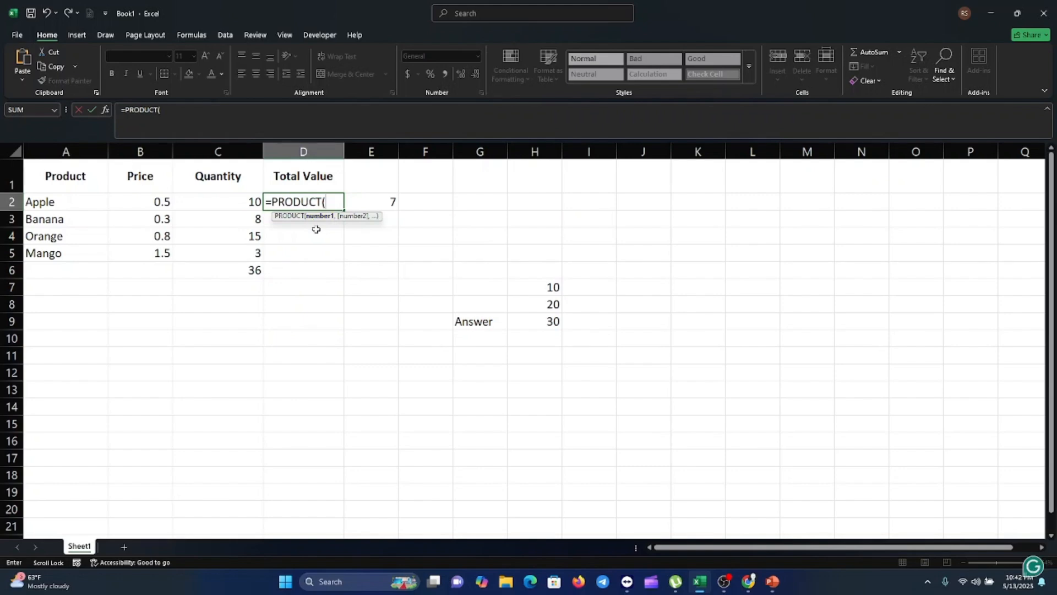
click(164, 202)
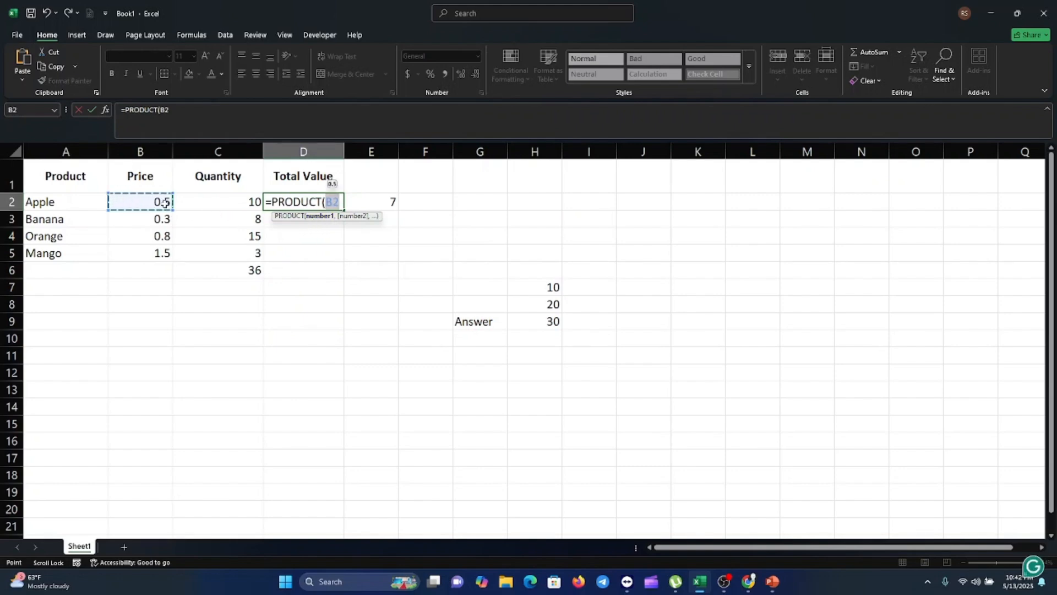
click(228, 203)
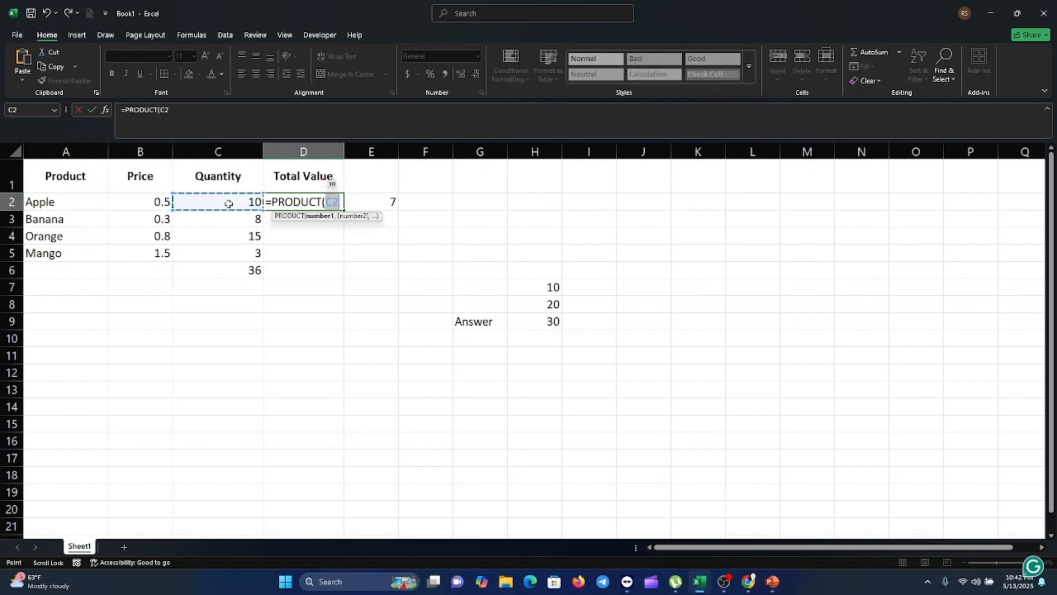
click(159, 202)
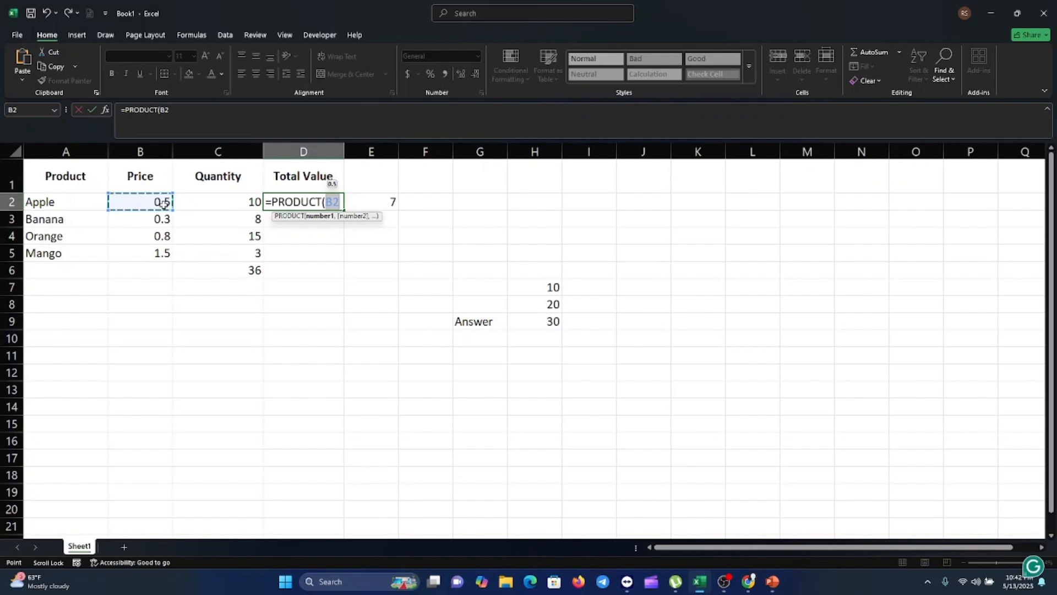
drag(164, 203, 222, 202)
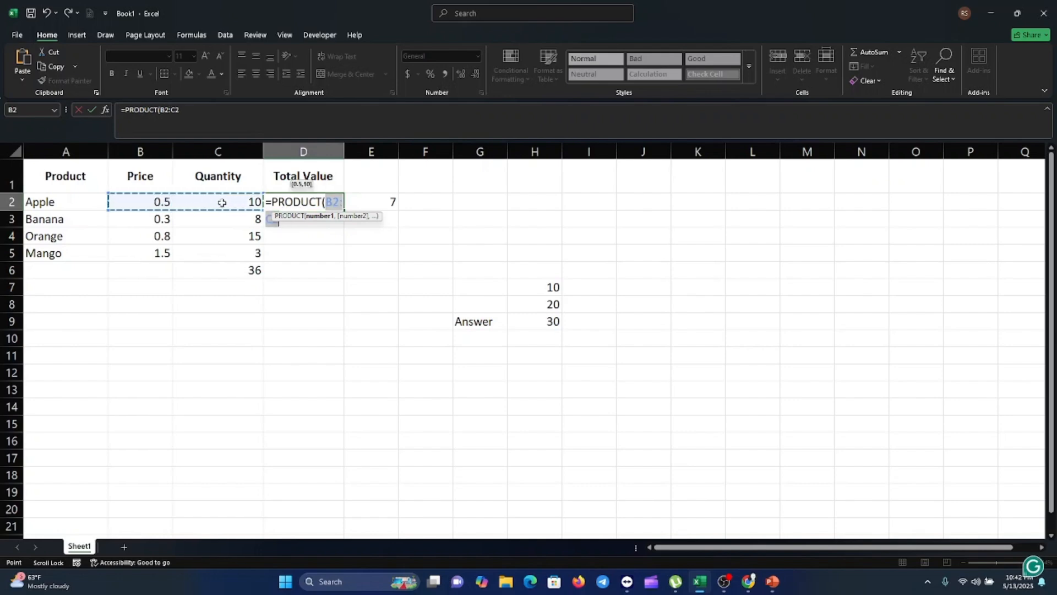
text())
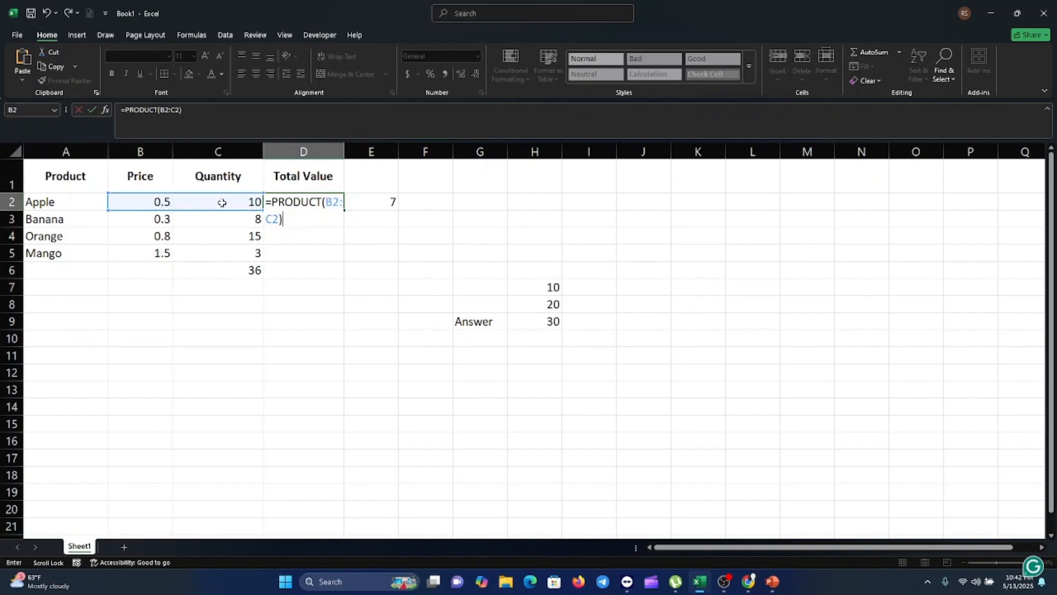
key(Return)
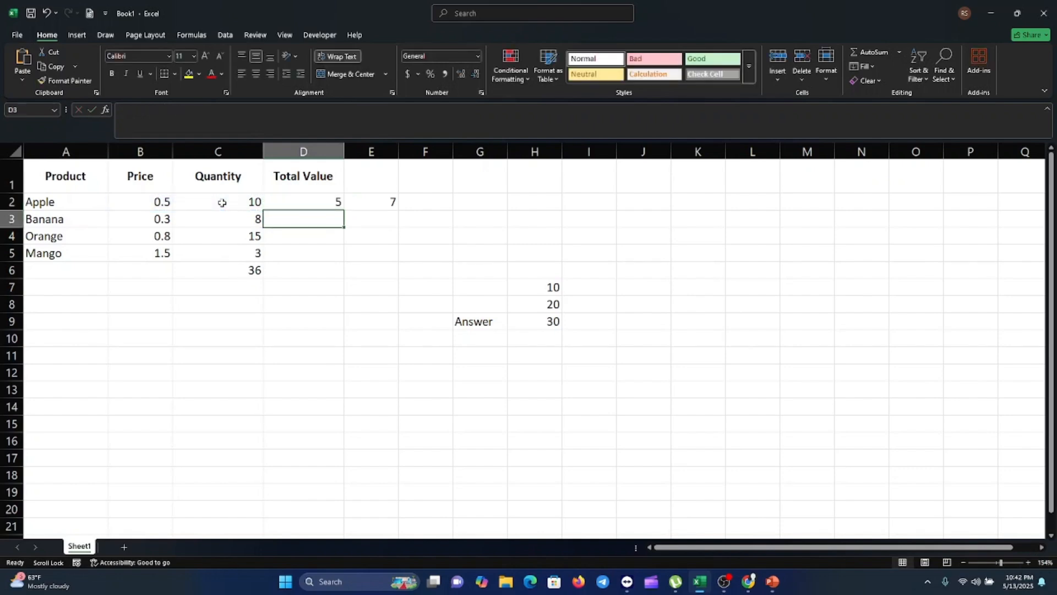
Step: Inspect the PRODUCT formula in D2 in the formula bar
click(328, 203)
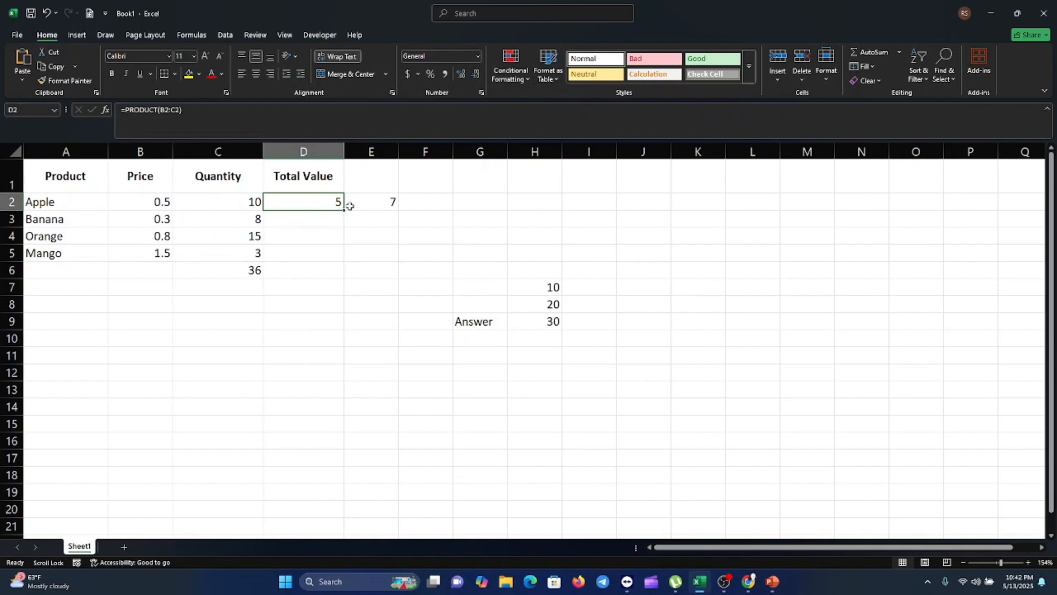
click(194, 120)
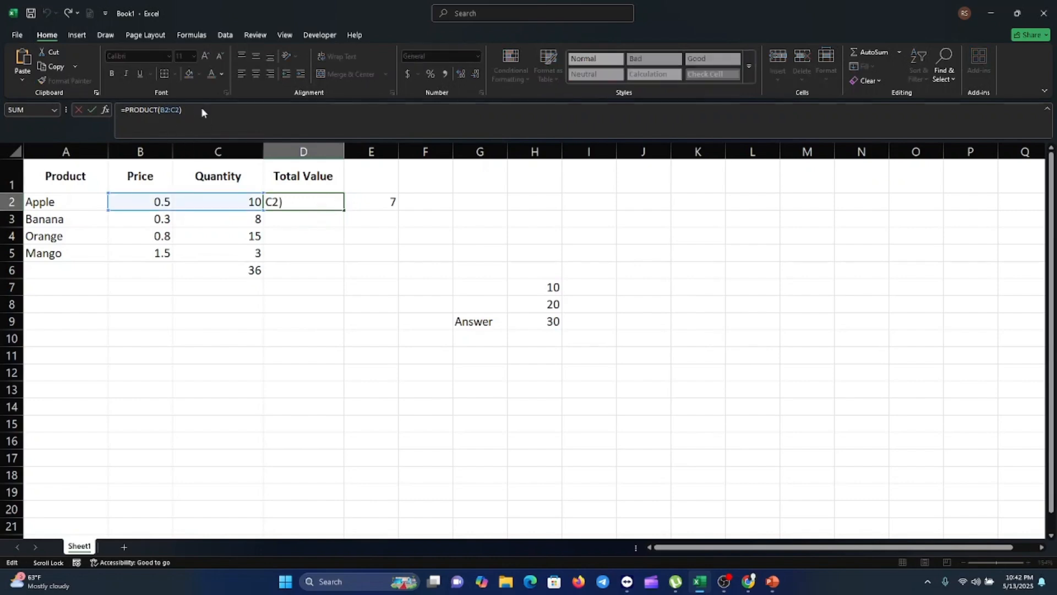
click(329, 202)
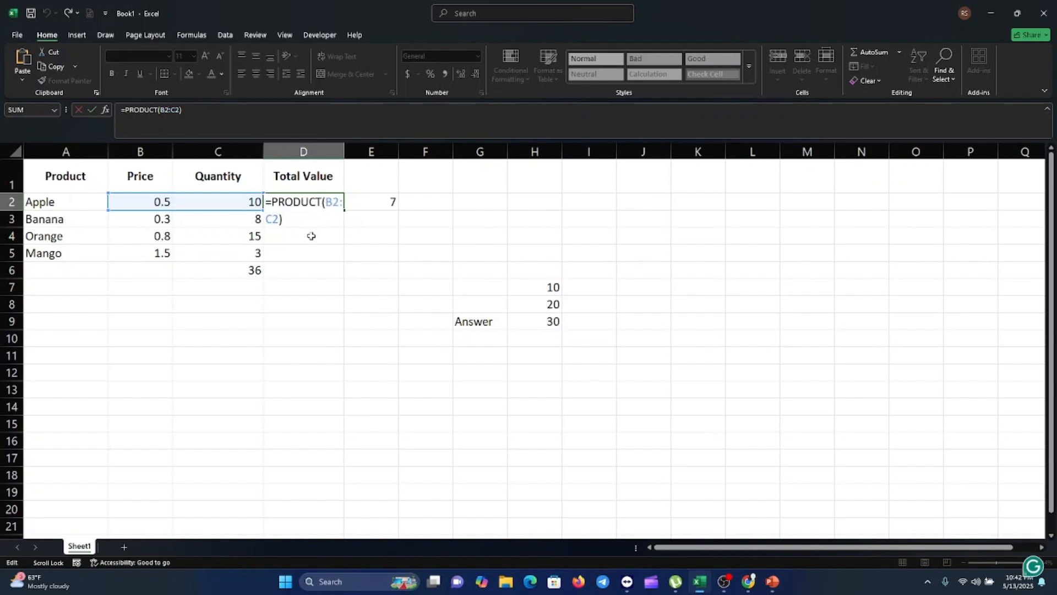
click(290, 248)
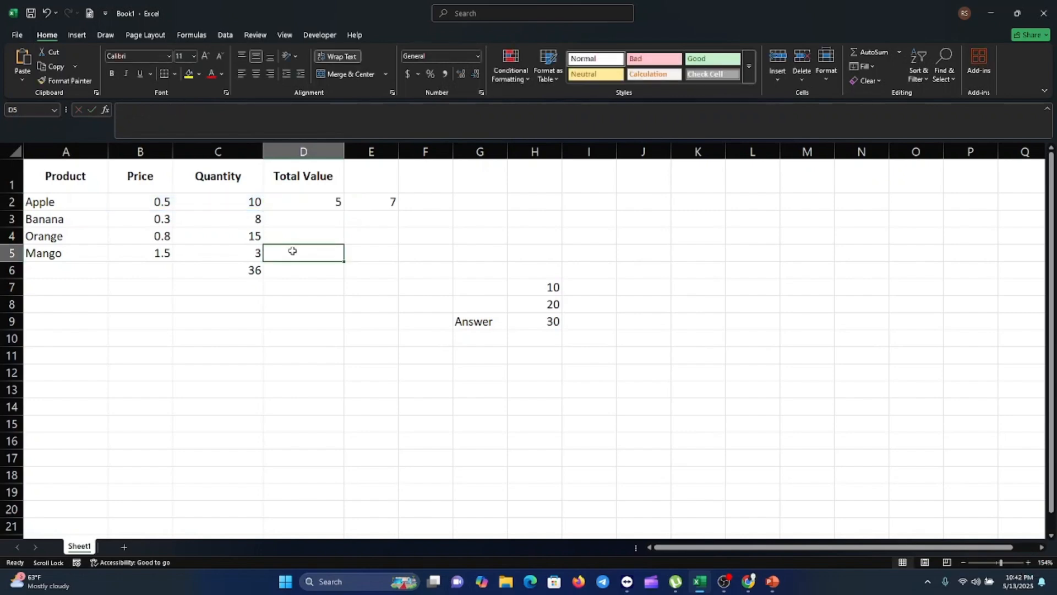
click(322, 202)
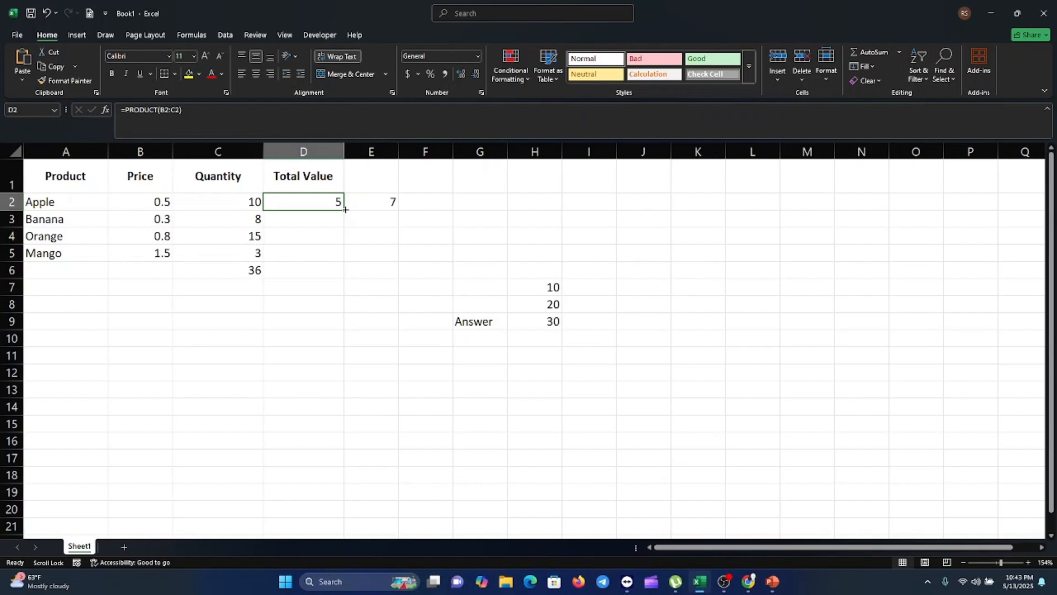
Step: Fill D2's formula down to D5, then undo the fill
drag(343, 210, 343, 210)
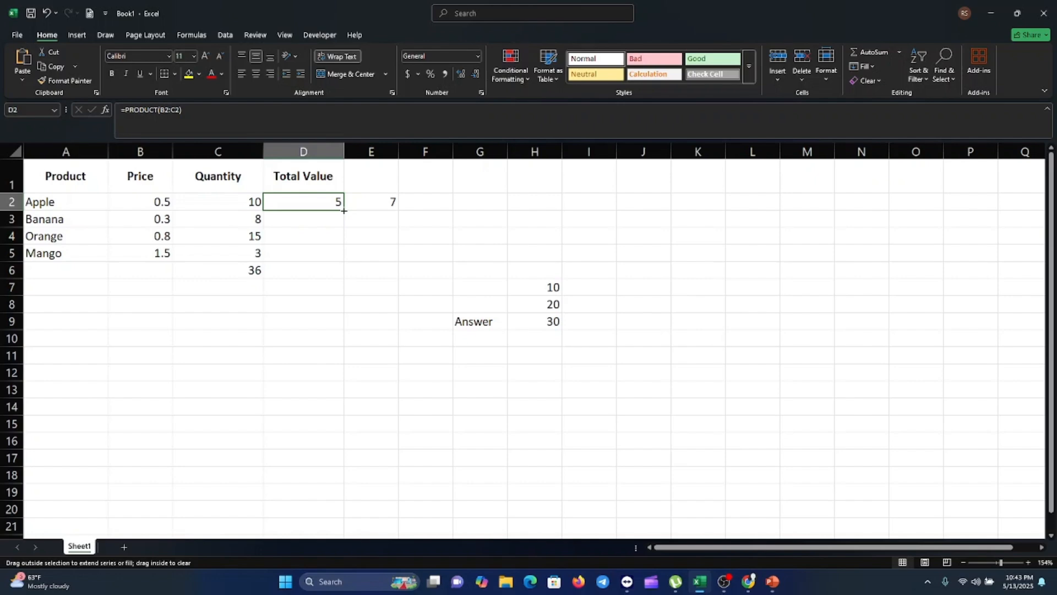
drag(344, 211, 341, 263)
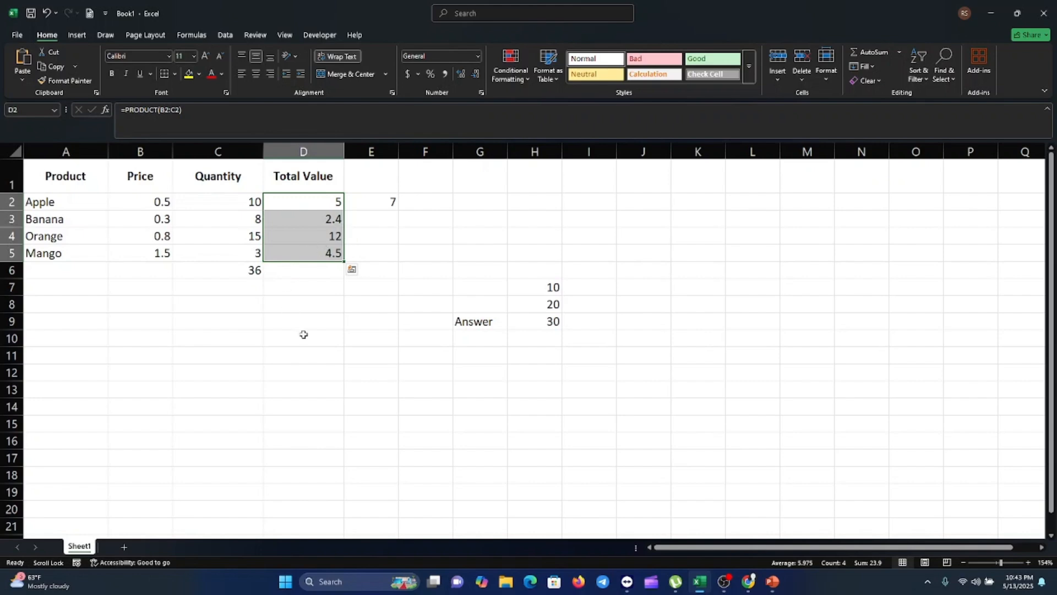
click(307, 357)
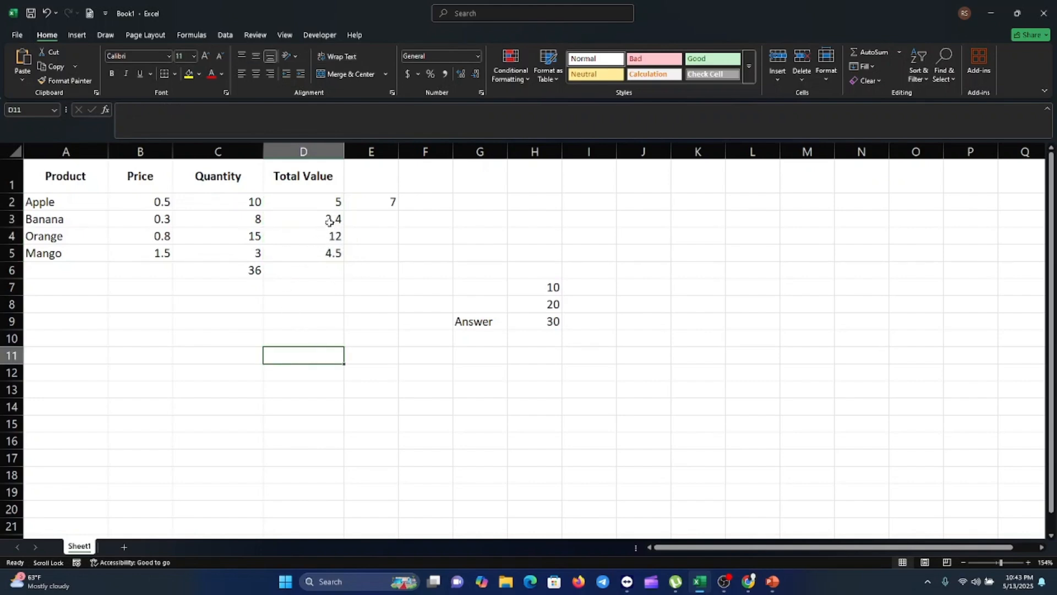
key(ctrl+z)
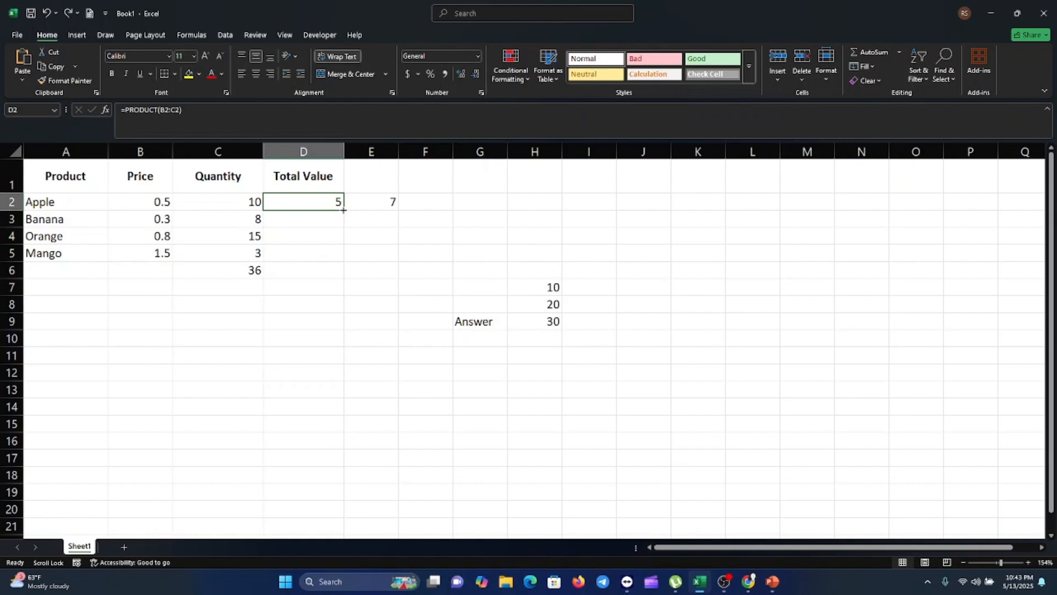
Step: Autofill the D2 formula down through D5 for the remaining products
double_click(343, 210)
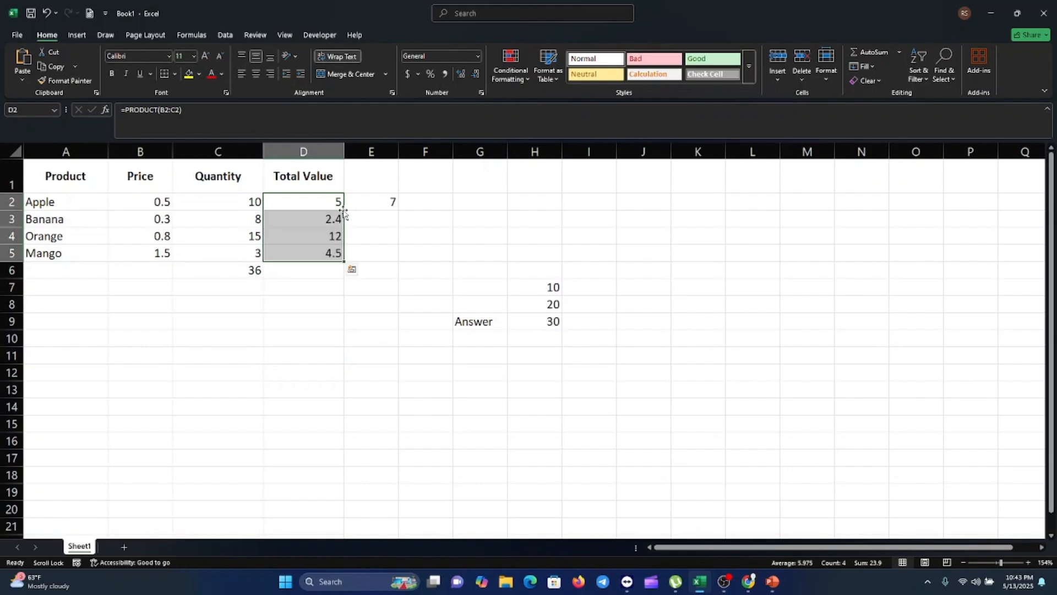
click(315, 285)
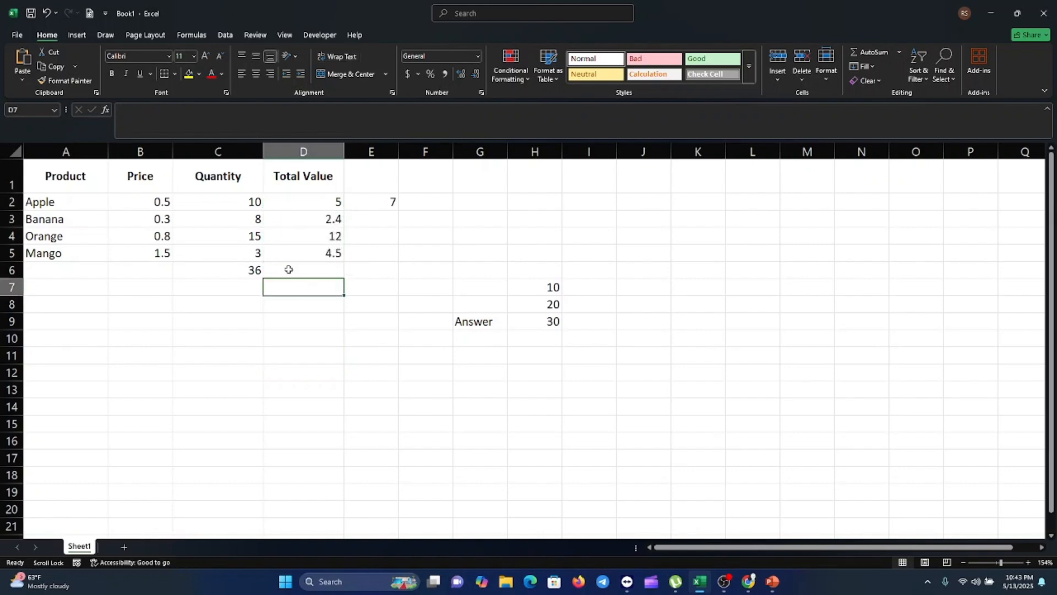
Step: Enter a division formula in F2 that divides C2 by D2
key(alt+Tab)
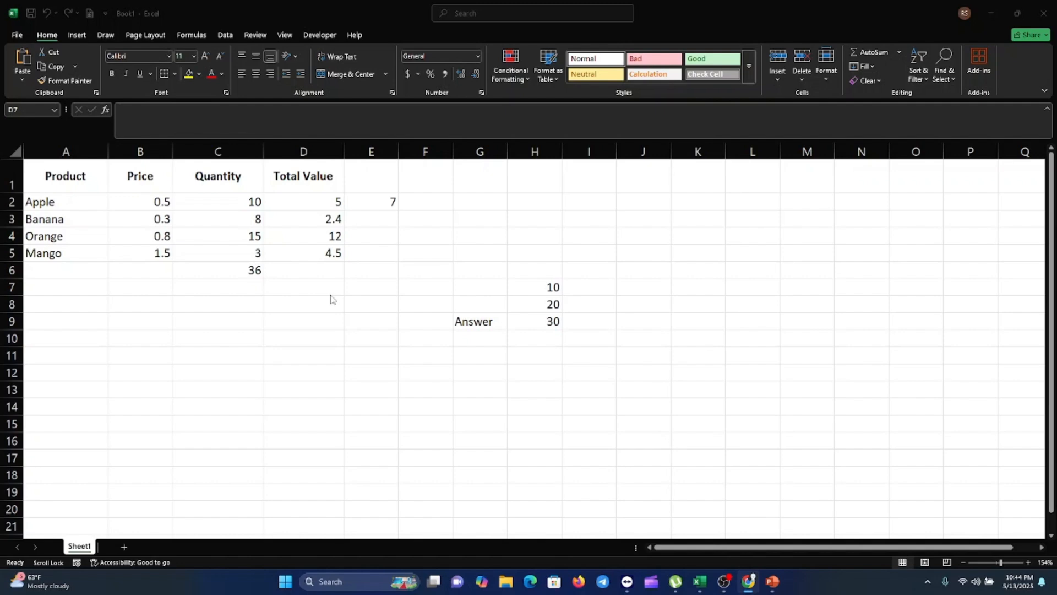
click(416, 200)
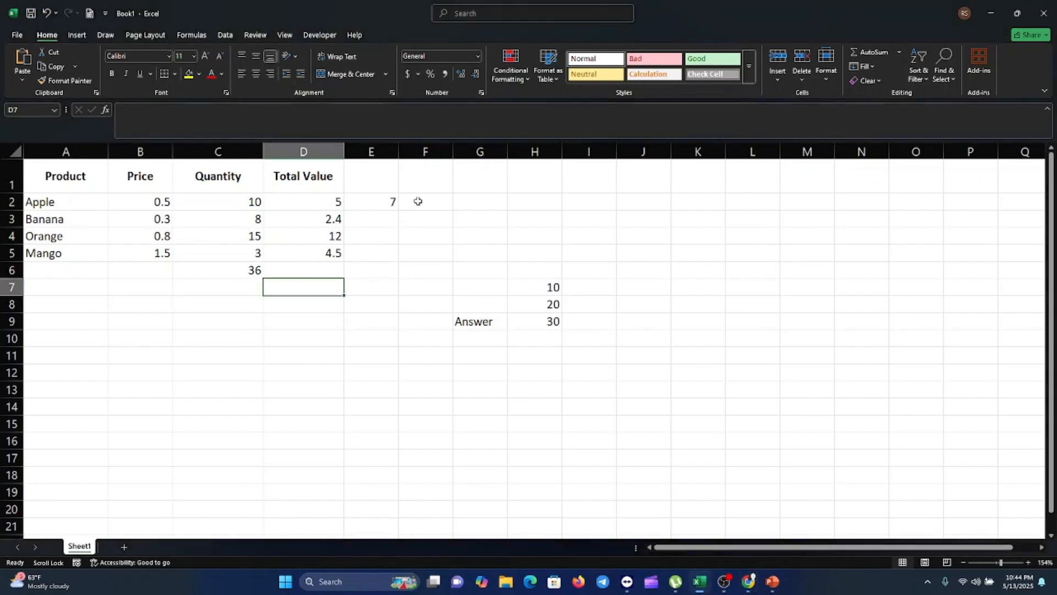
click(417, 201)
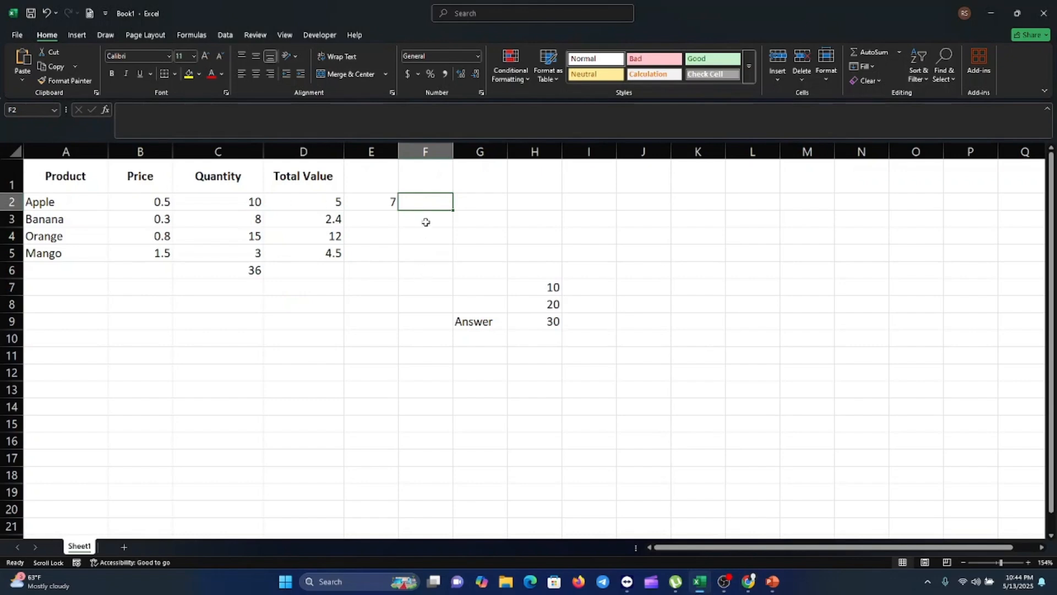
text(=)
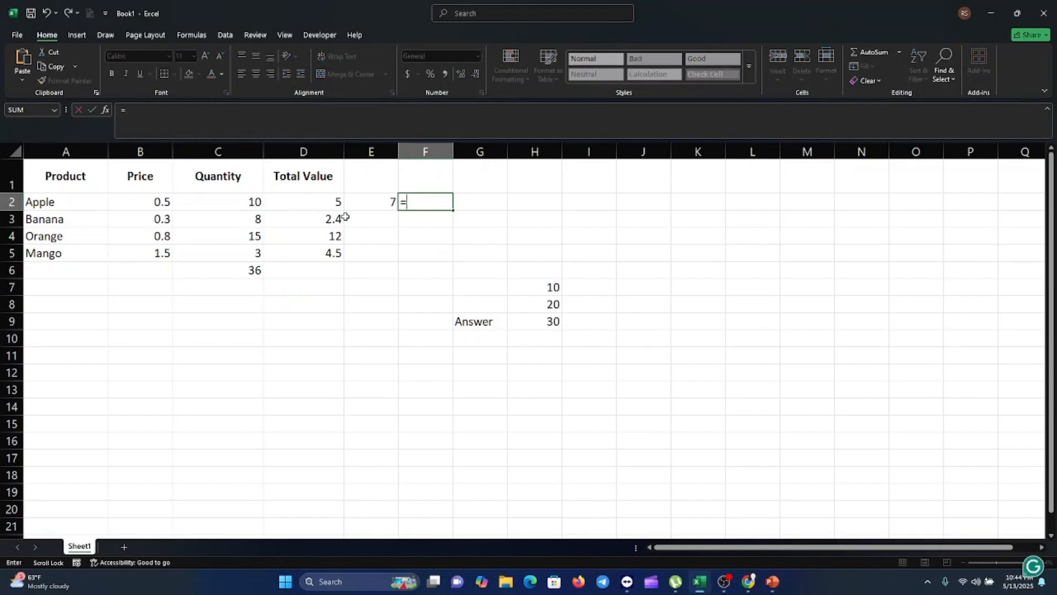
click(245, 198)
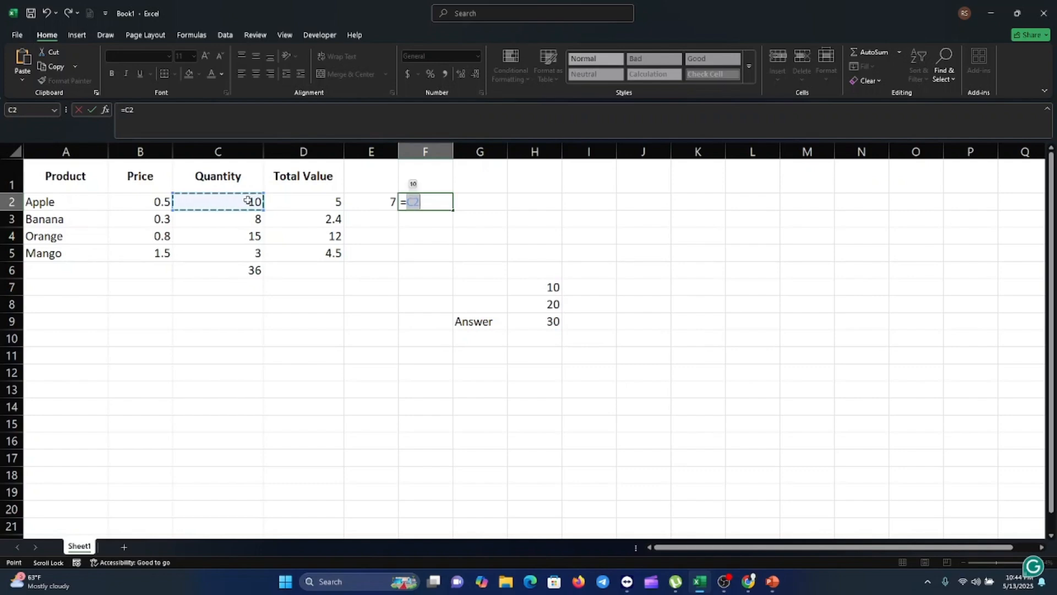
text(/)
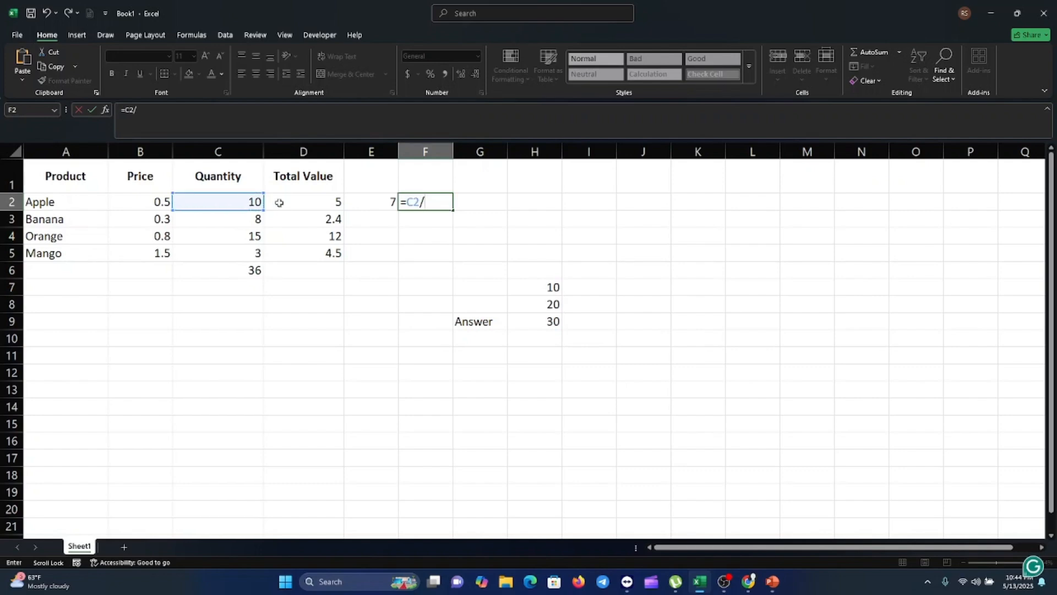
click(329, 202)
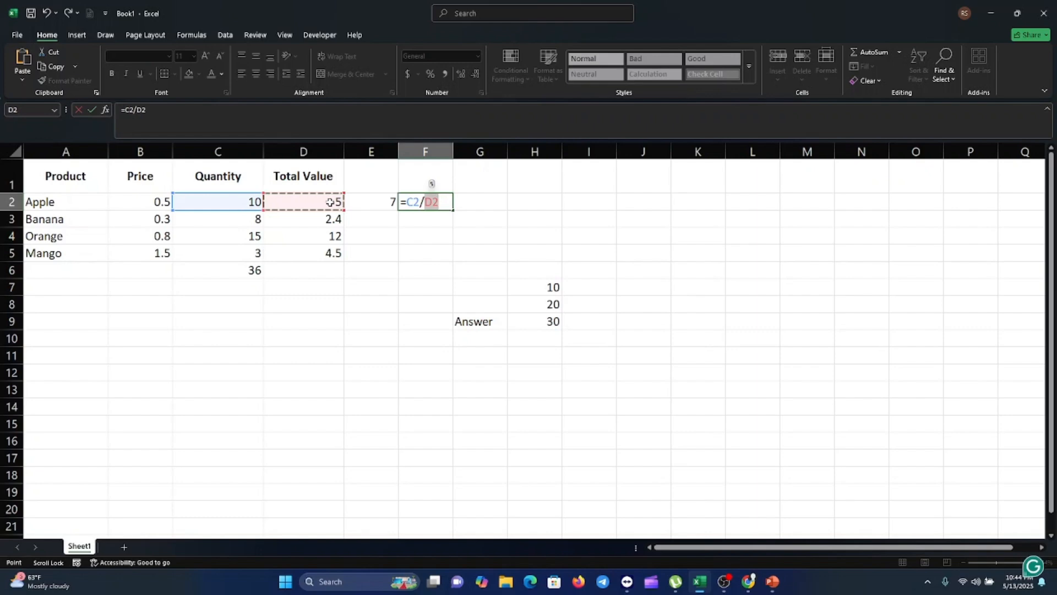
key(Return)
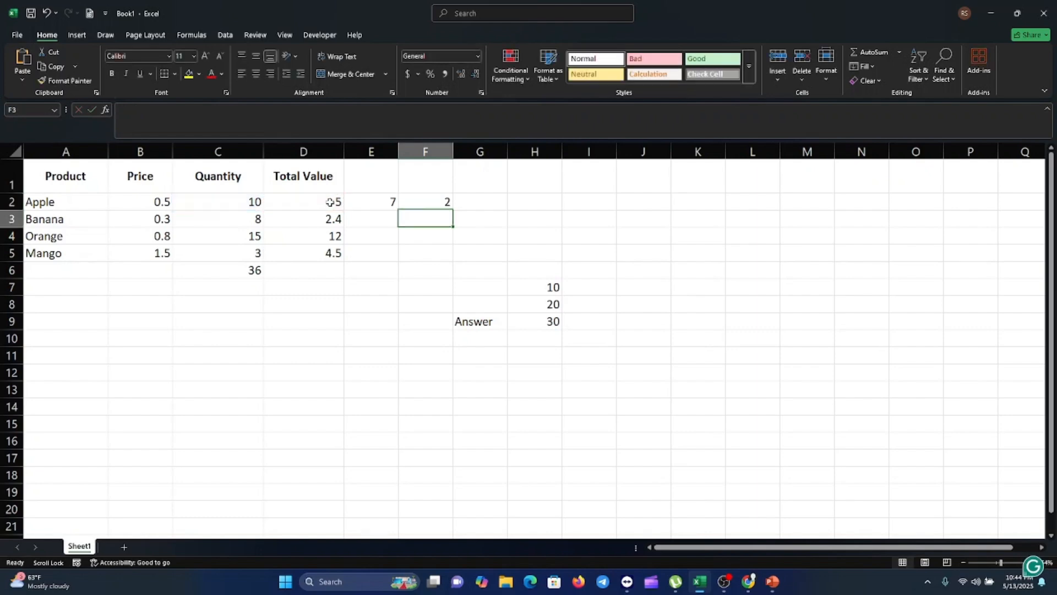
Step: Inspect the formulas and values in F2, D2, H7 and H8
click(440, 202)
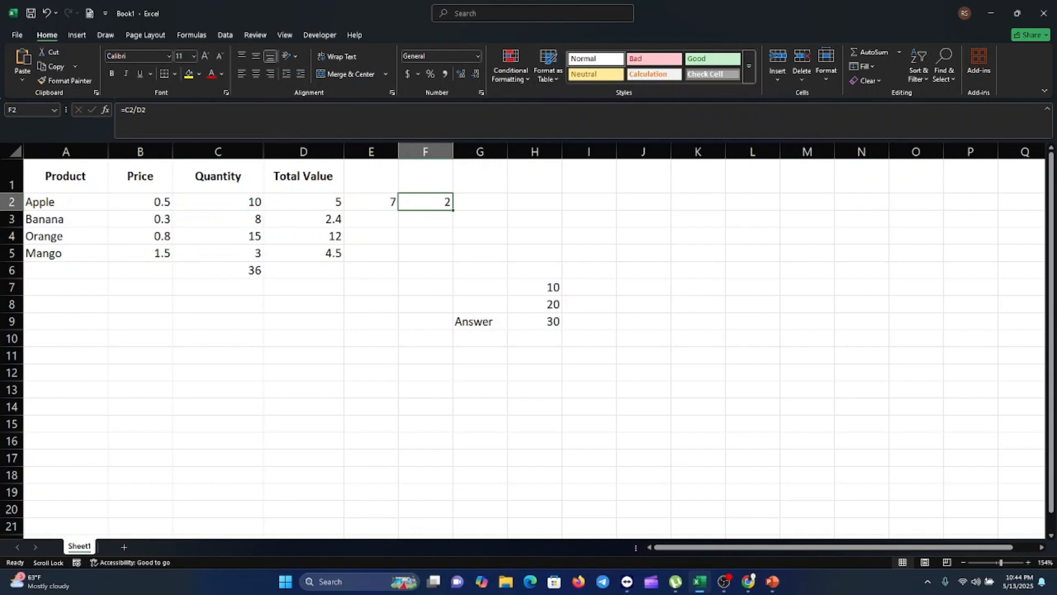
key(alt+Tab)
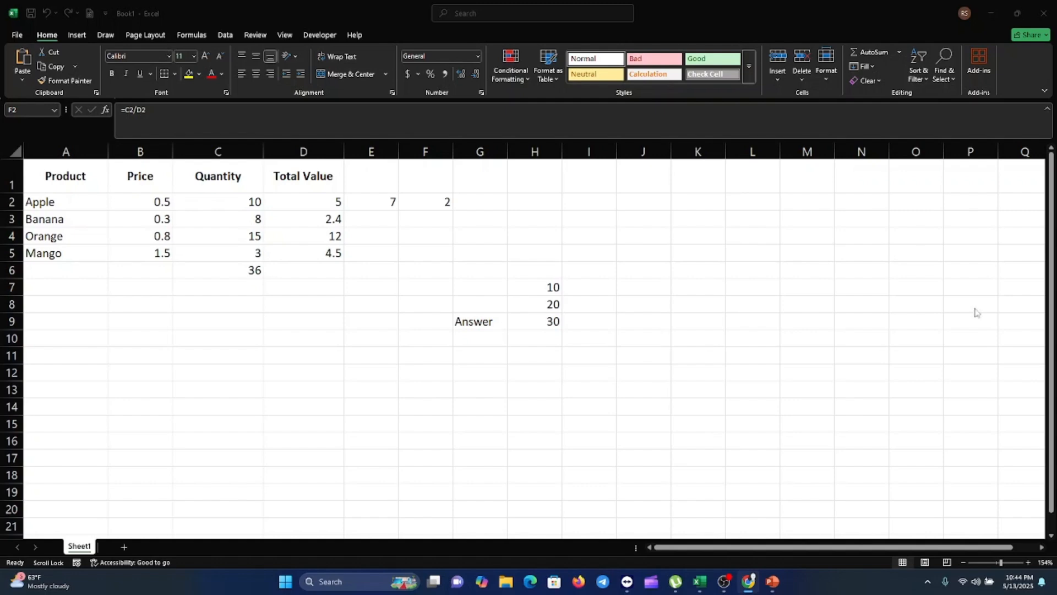
click(335, 218)
click(333, 202)
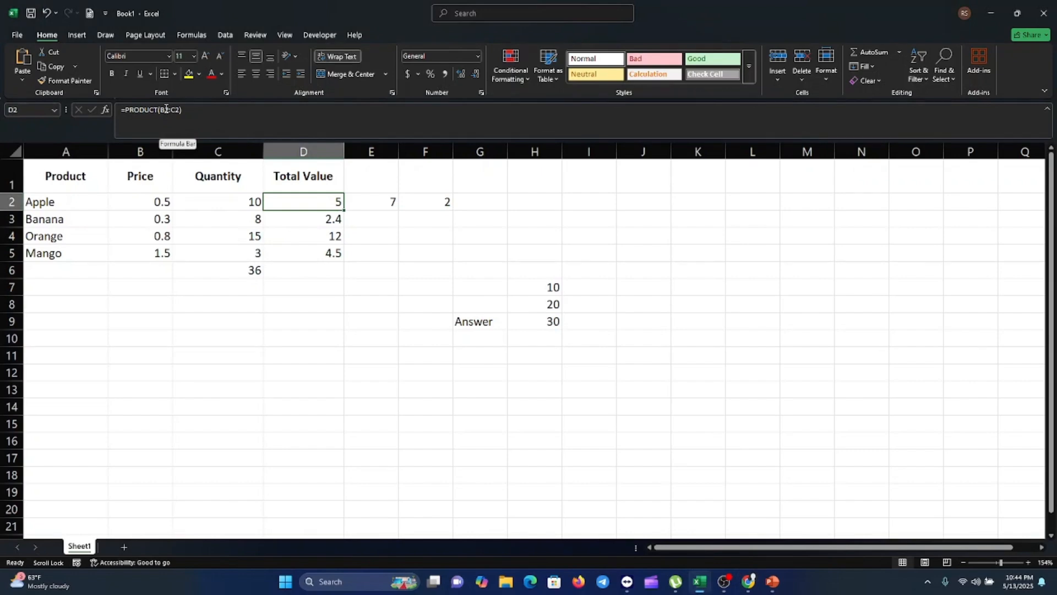
click(550, 287)
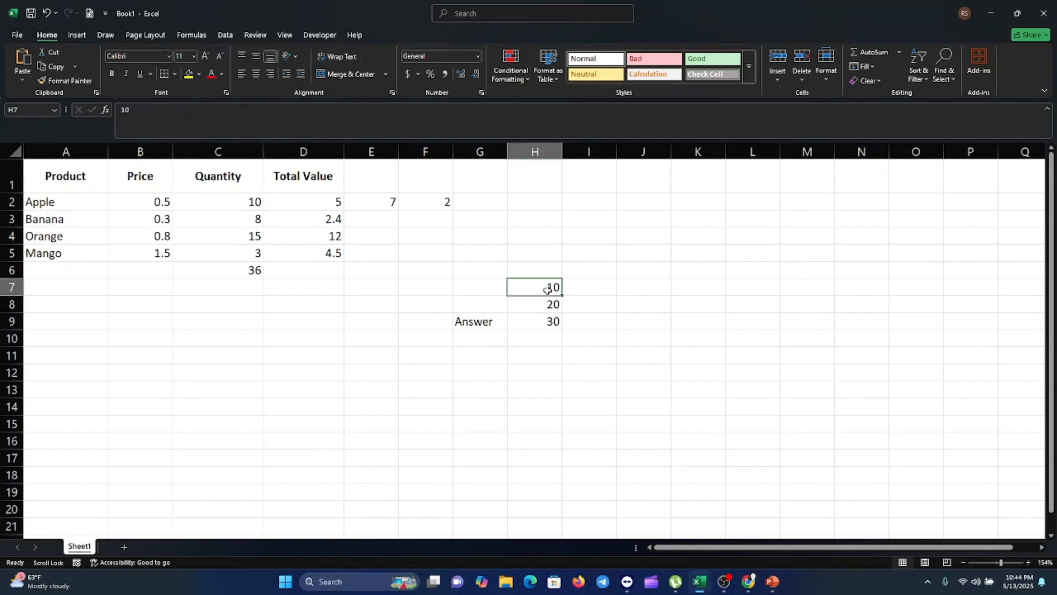
click(548, 303)
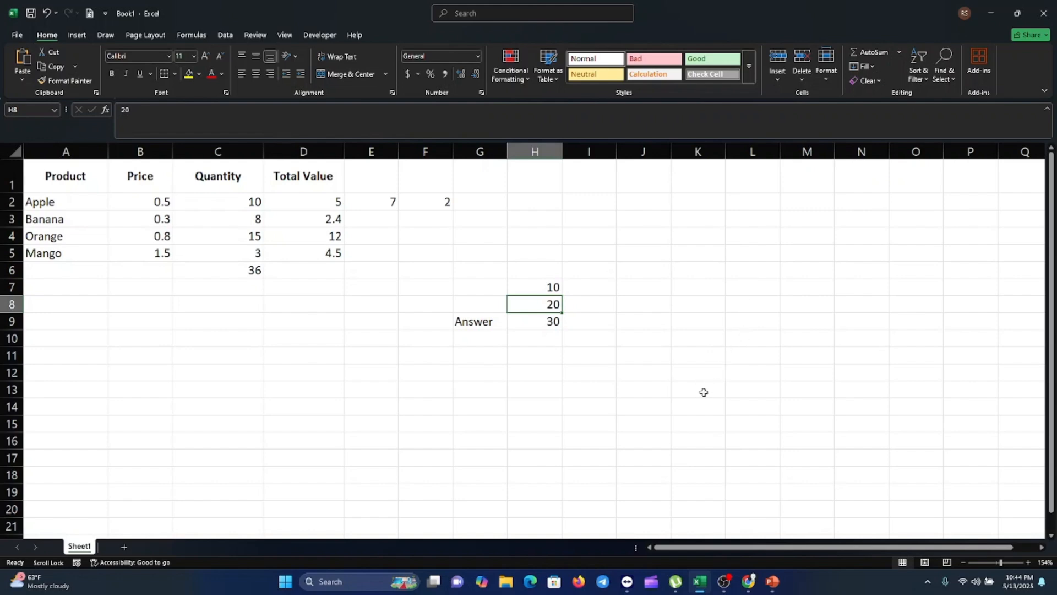
Step: Overwrite D2 with the value 2, then select F2 to check its division formula
click(335, 206)
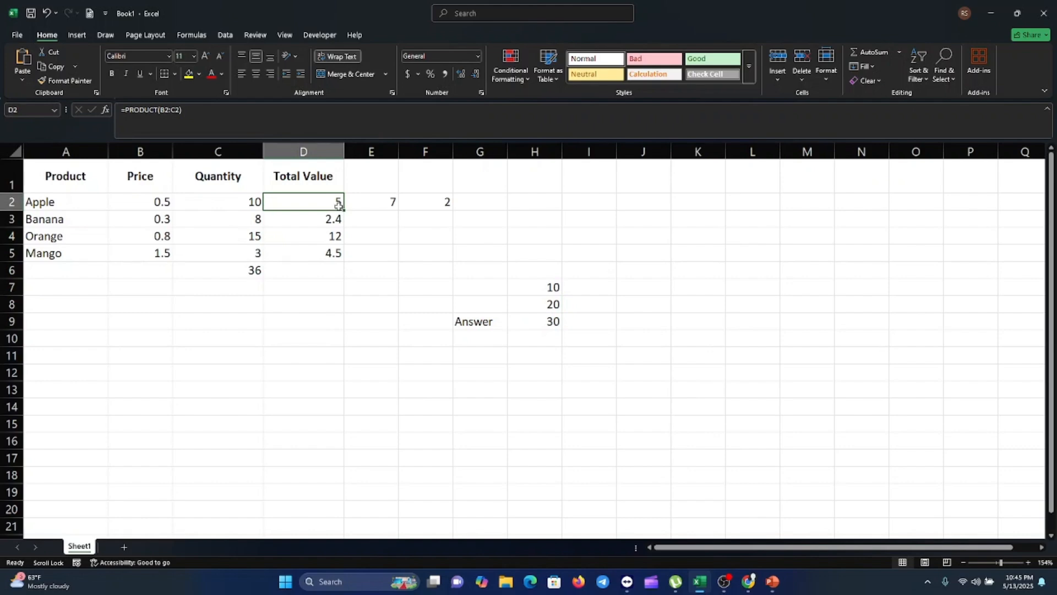
text(2)
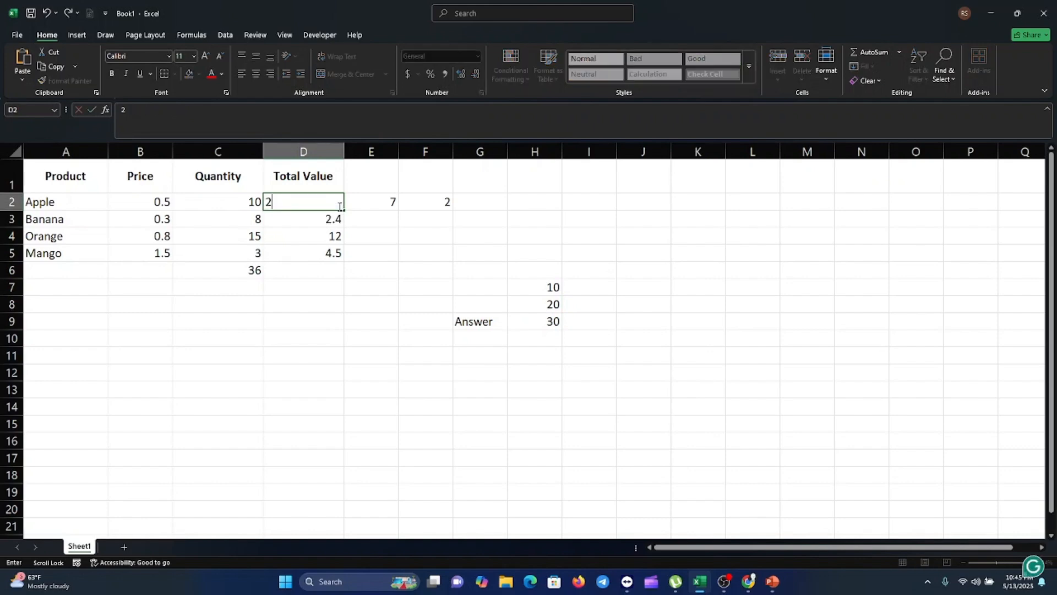
key(Return)
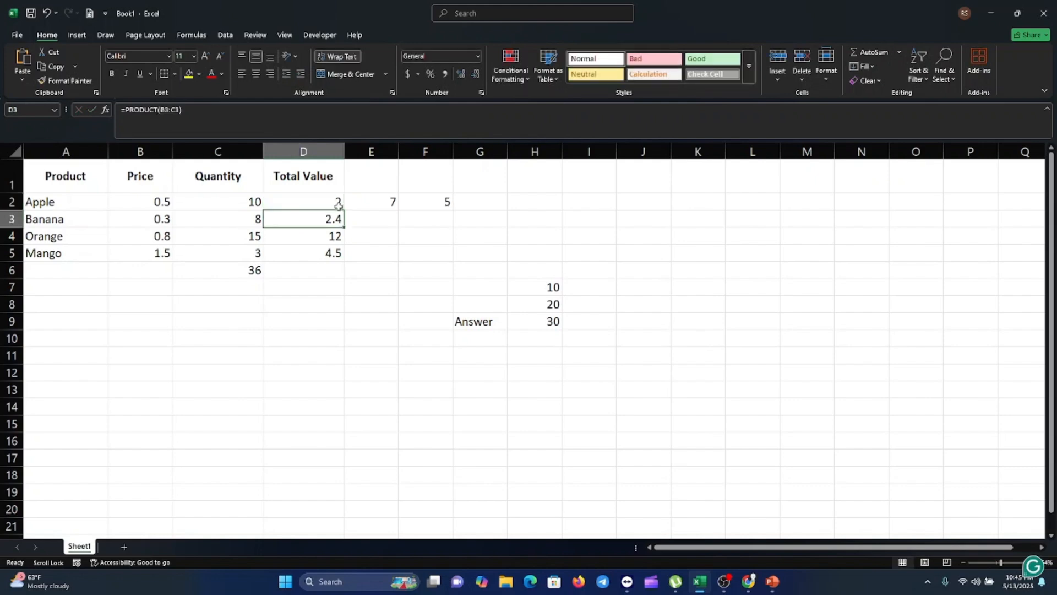
click(438, 202)
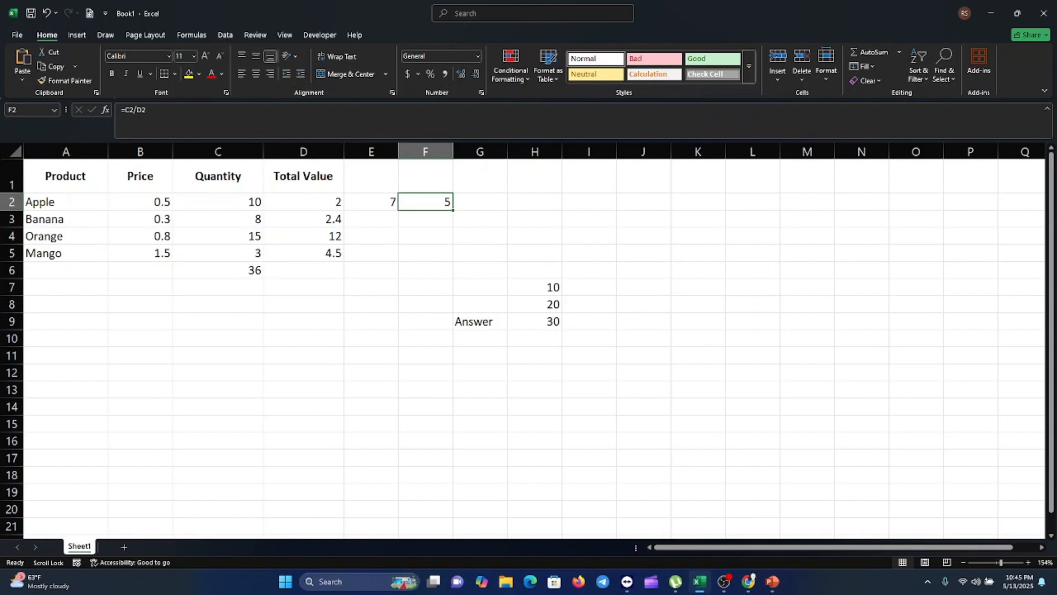
key(alt+Tab)
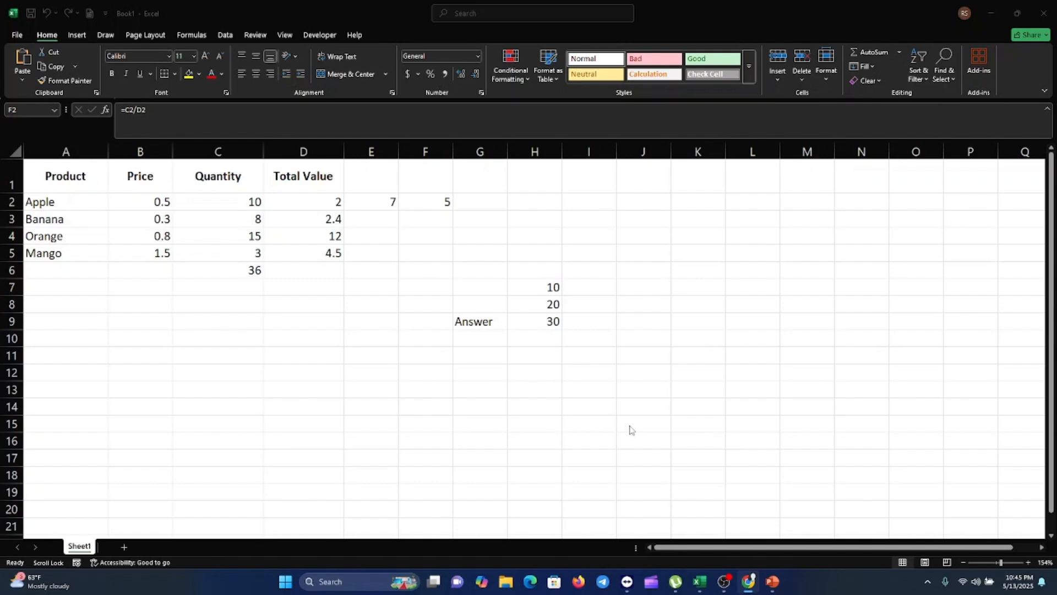
key(alt+Tab)
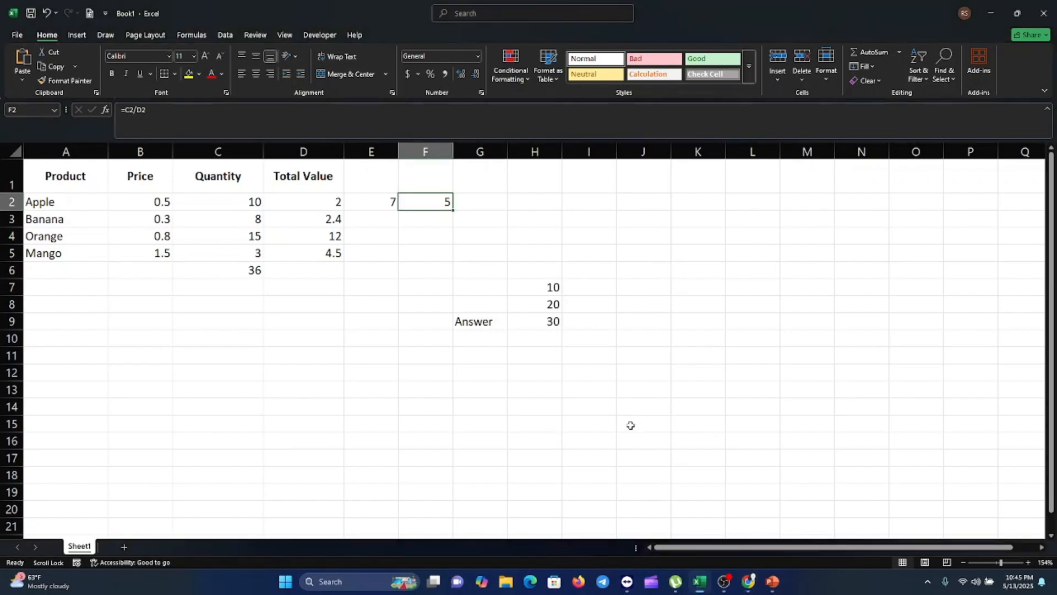